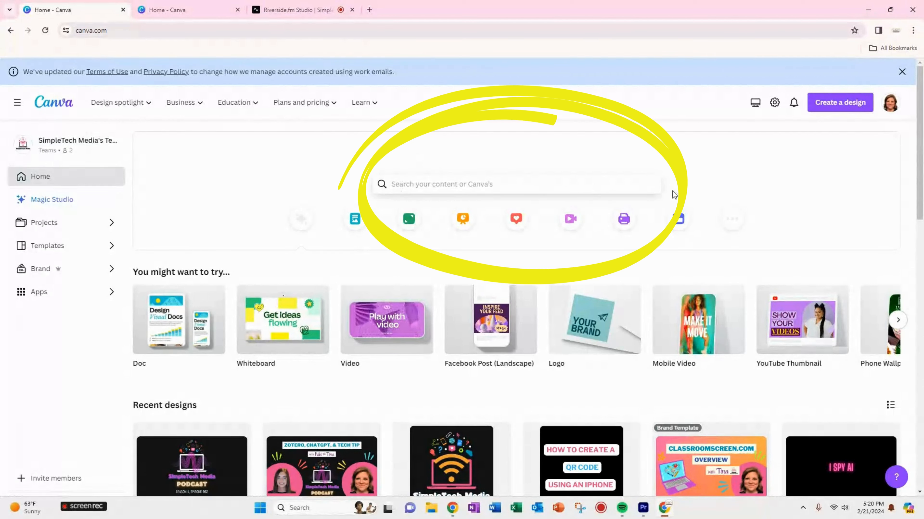
- Look over the home page's search suggestions and the design types offered for presentations and videos
click(426, 185)
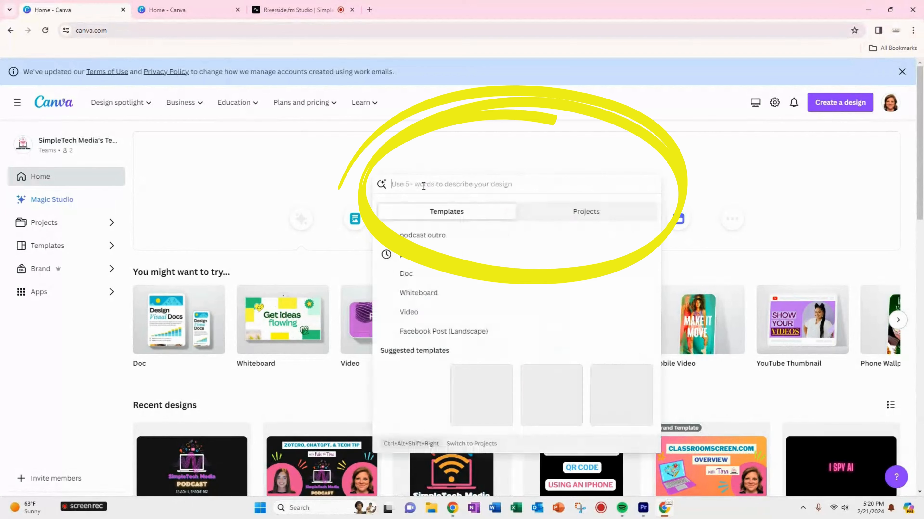
key(Escape)
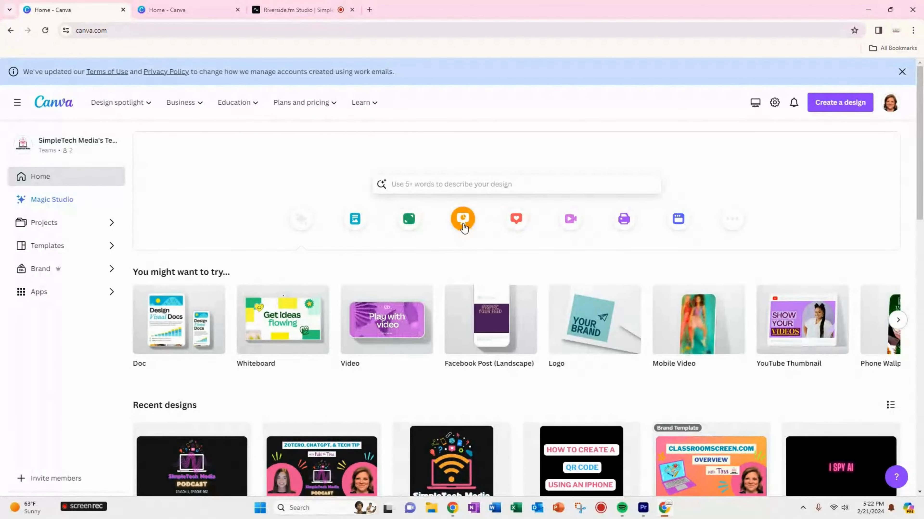
click(463, 226)
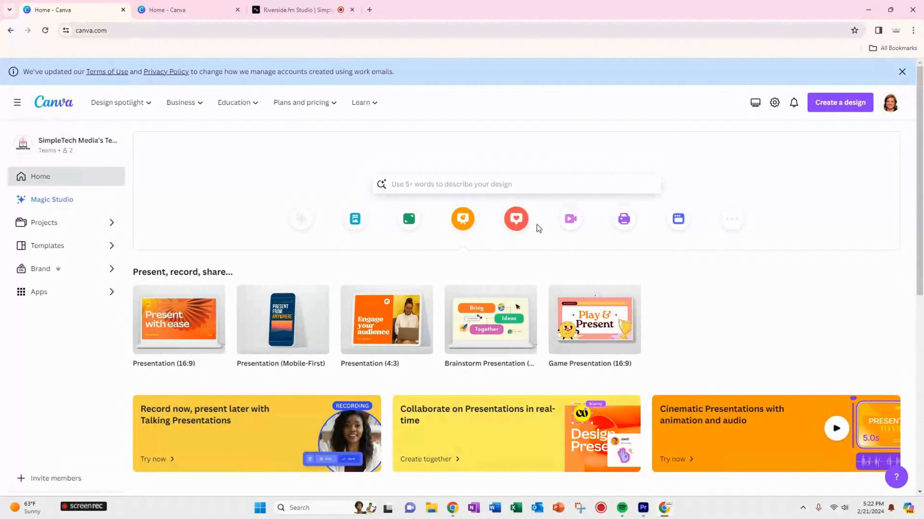
click(570, 228)
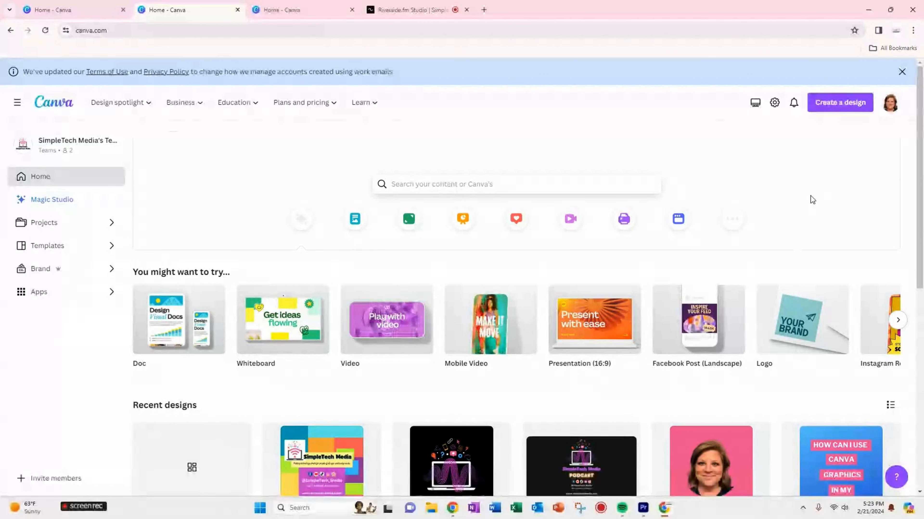
- Create a blank Logo design from the suggested design types on the home page
mouse_move(808, 336)
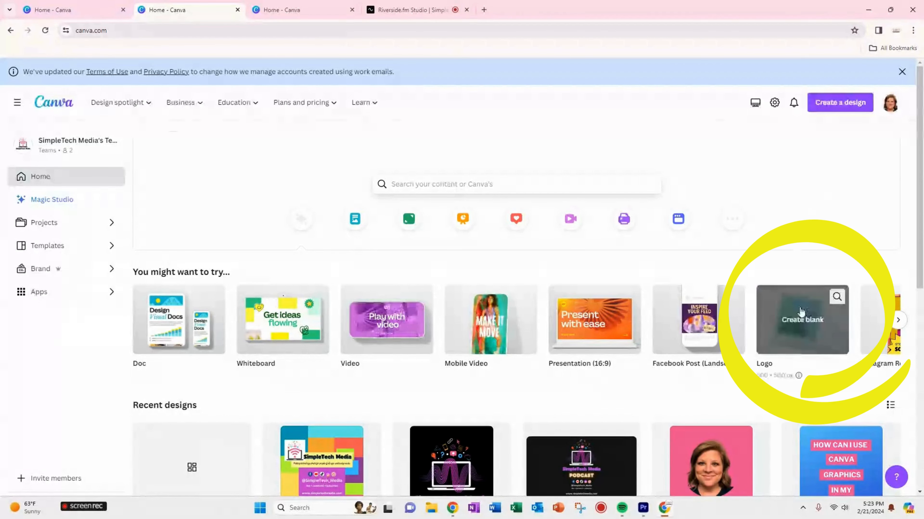
click(808, 336)
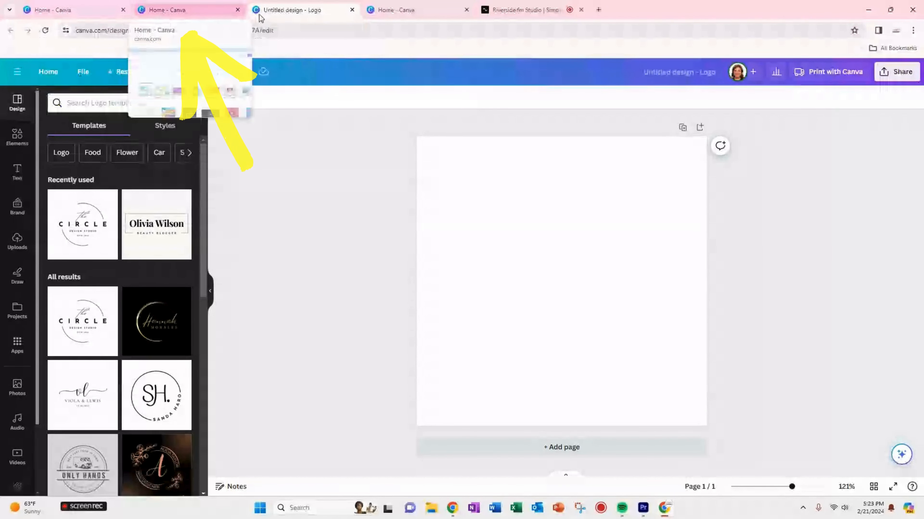
- Return to the home page and search for "logo" to find the Logo design type
click(192, 14)
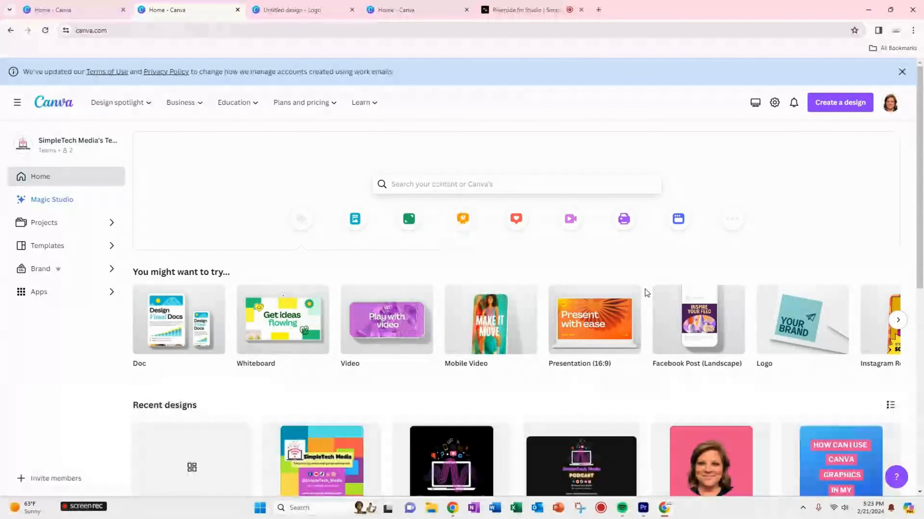
mouse_move(731, 328)
mouse_move(804, 327)
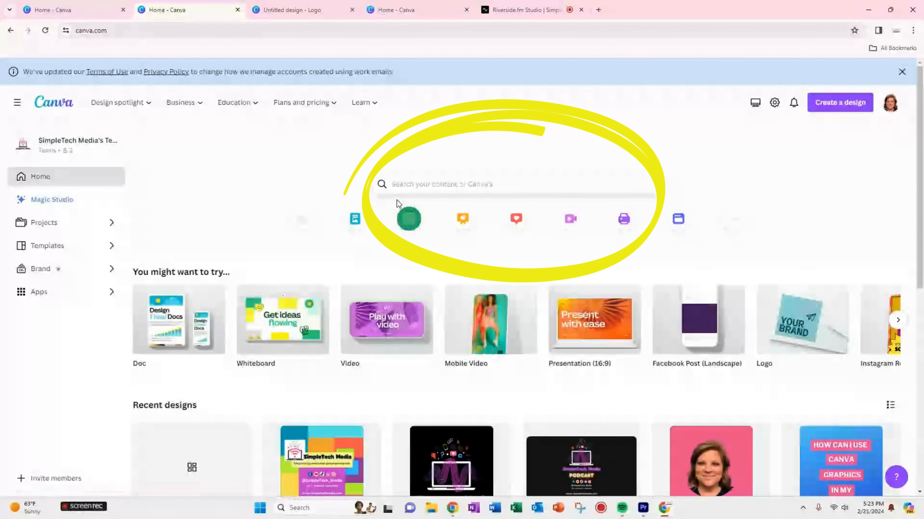
click(425, 185)
text(lo)
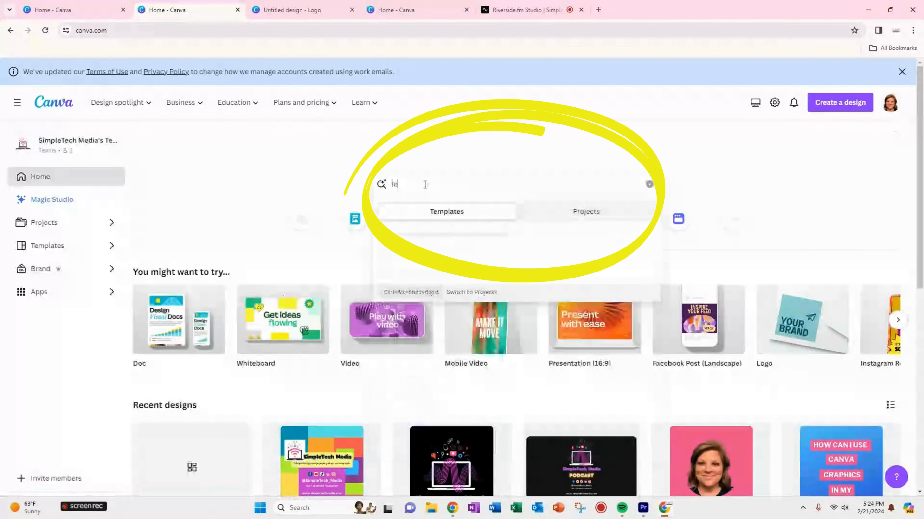
text(go)
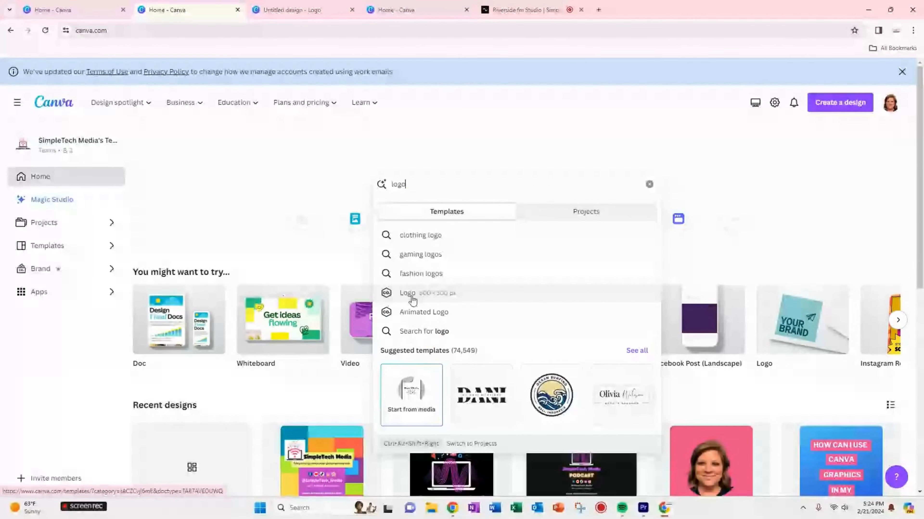
click(412, 300)
- Go back to the blank logo design and browse the available logo templates
click(287, 11)
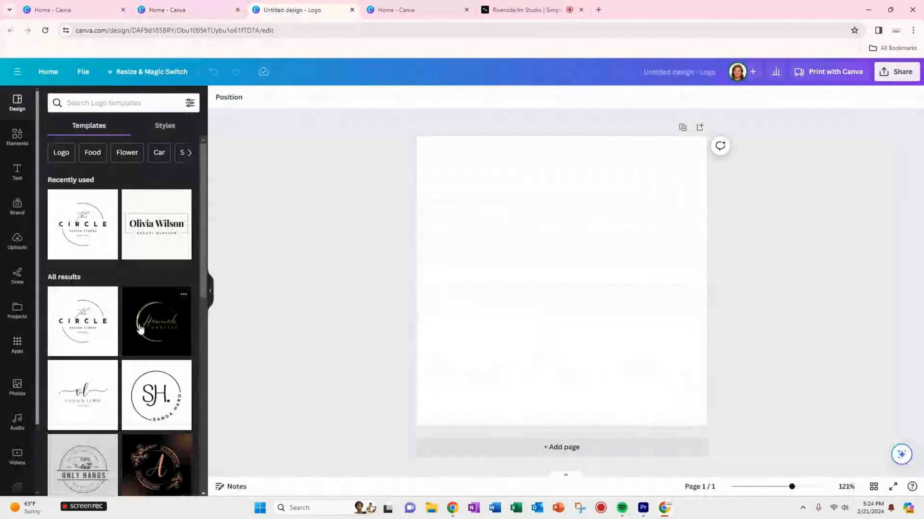
scroll(154, 280, down, 8)
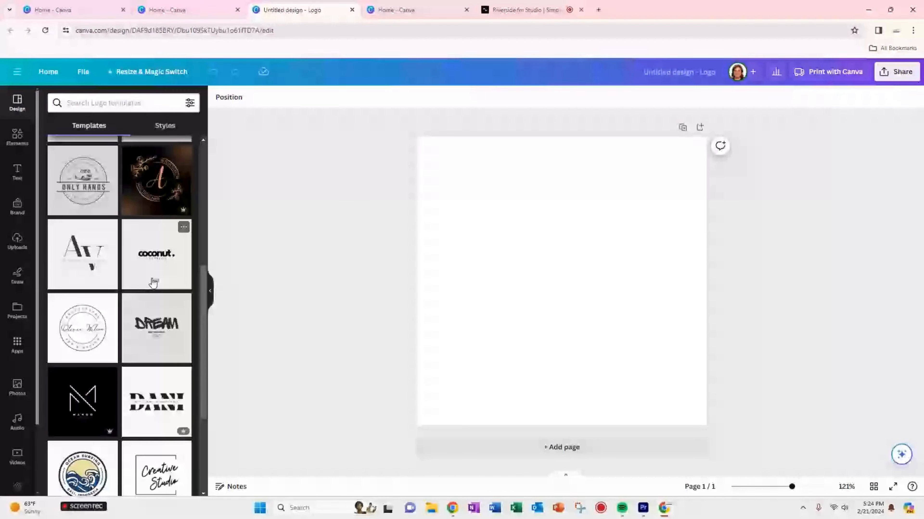
scroll(153, 276, up, 8)
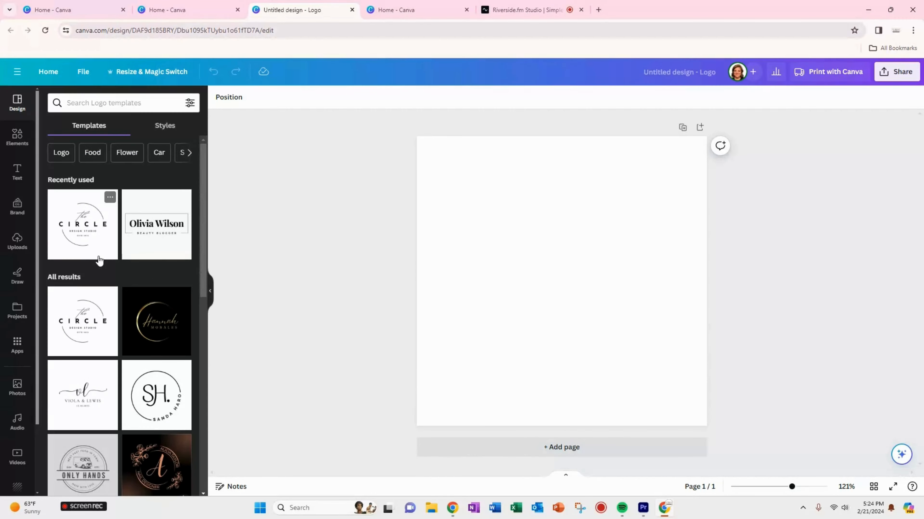
- Look through the previously uploaded images available for the logo design
click(17, 250)
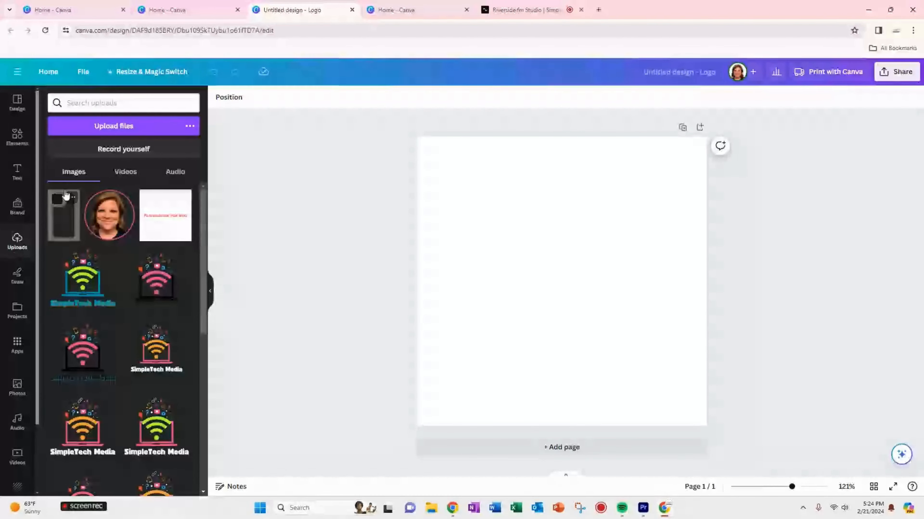
scroll(127, 347, down, 4)
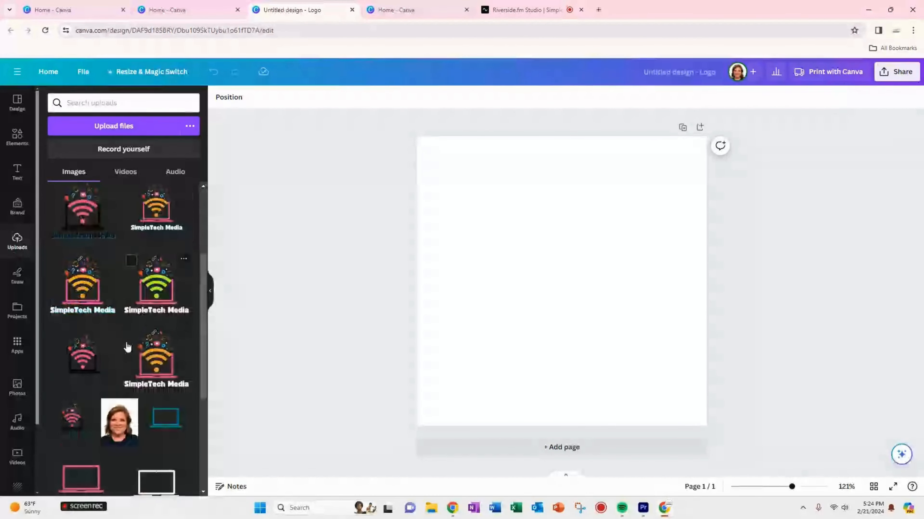
scroll(128, 347, down, 10)
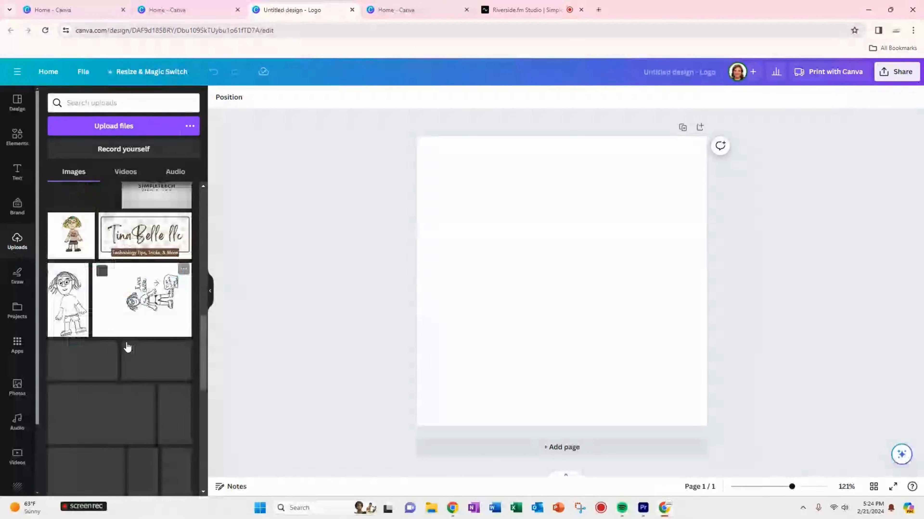
scroll(128, 347, down, 5)
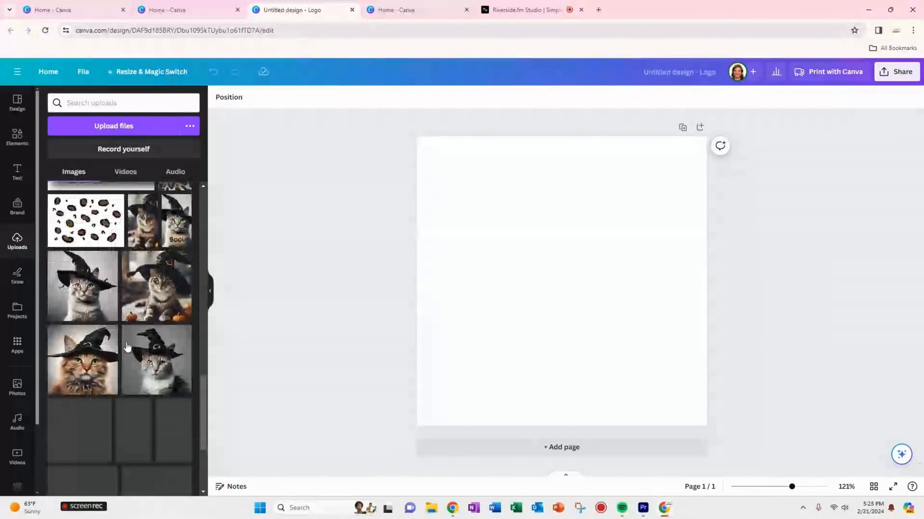
scroll(128, 346, down, 4)
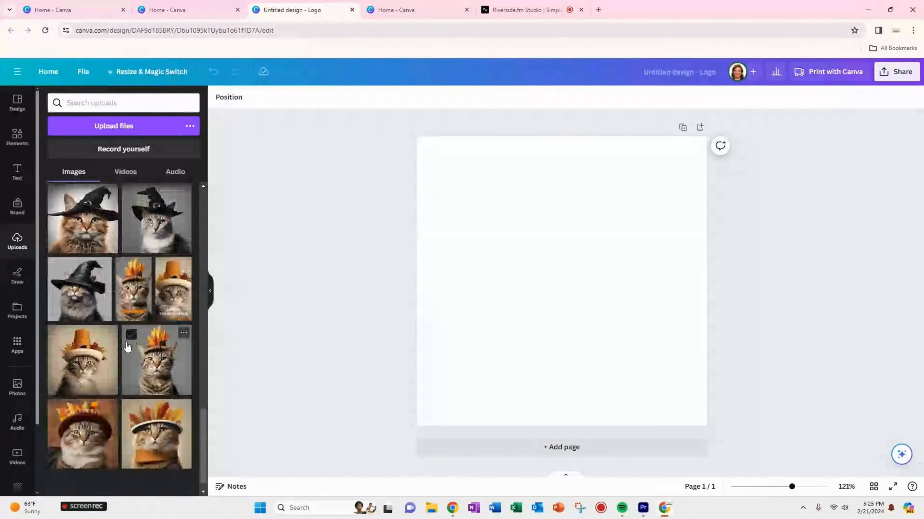
scroll(128, 347, up, 4)
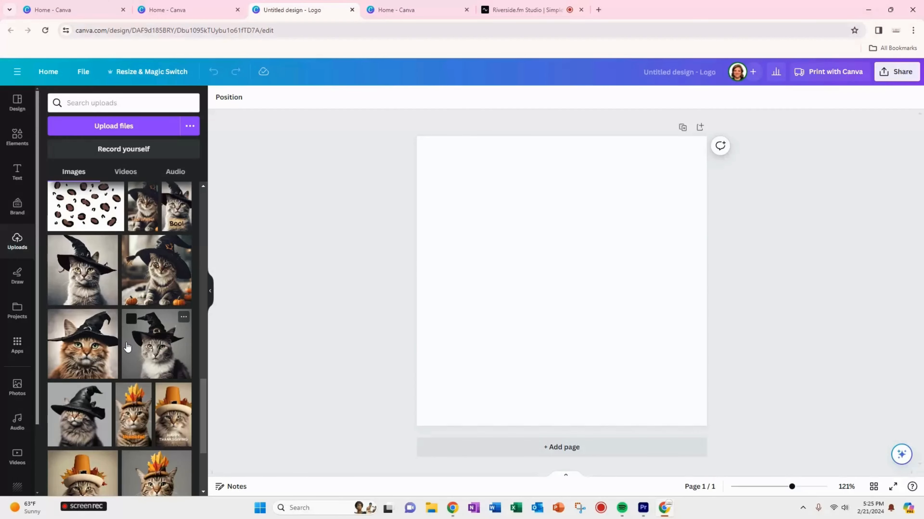
scroll(127, 347, down, 2)
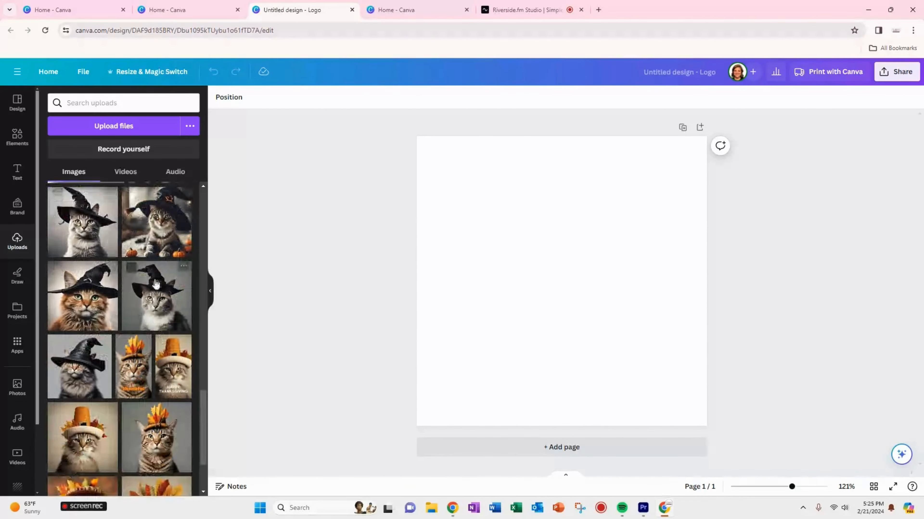
scroll(131, 440, down, 3)
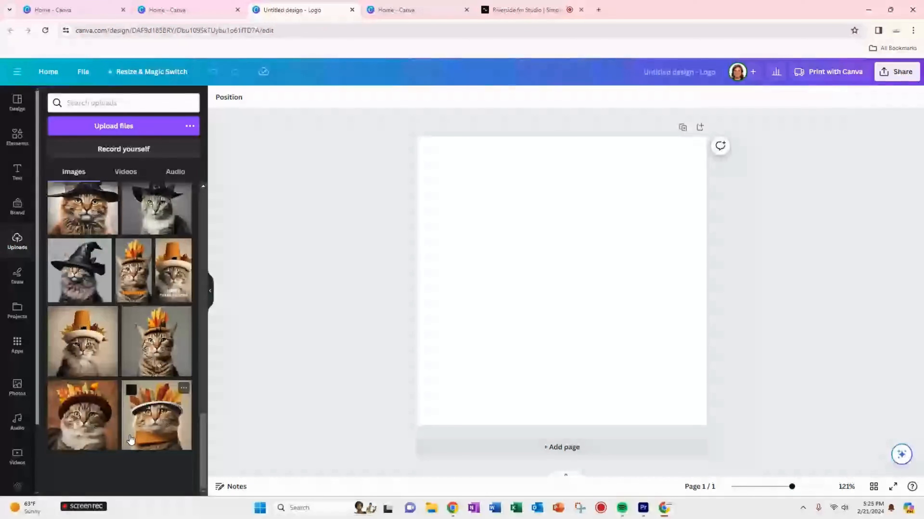
scroll(131, 440, up, 5)
scroll(131, 440, up, 6)
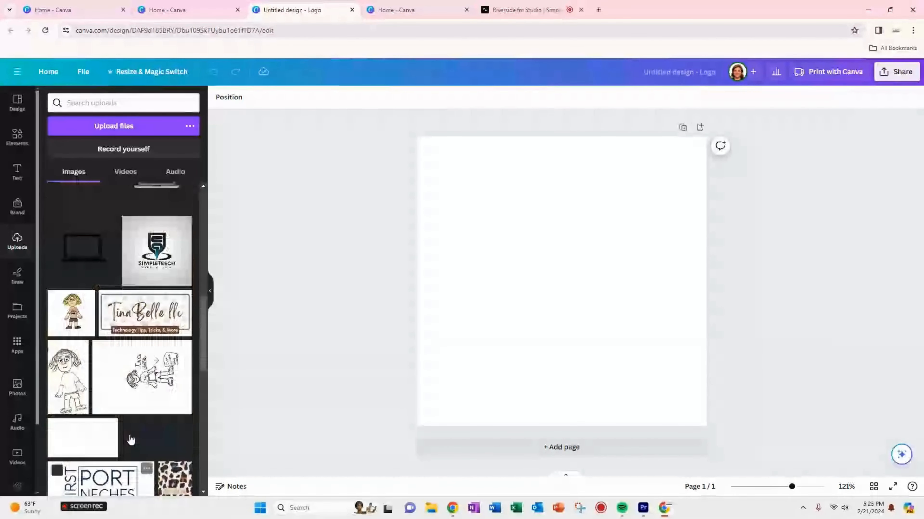
scroll(130, 439, up, 4)
scroll(131, 439, up, 5)
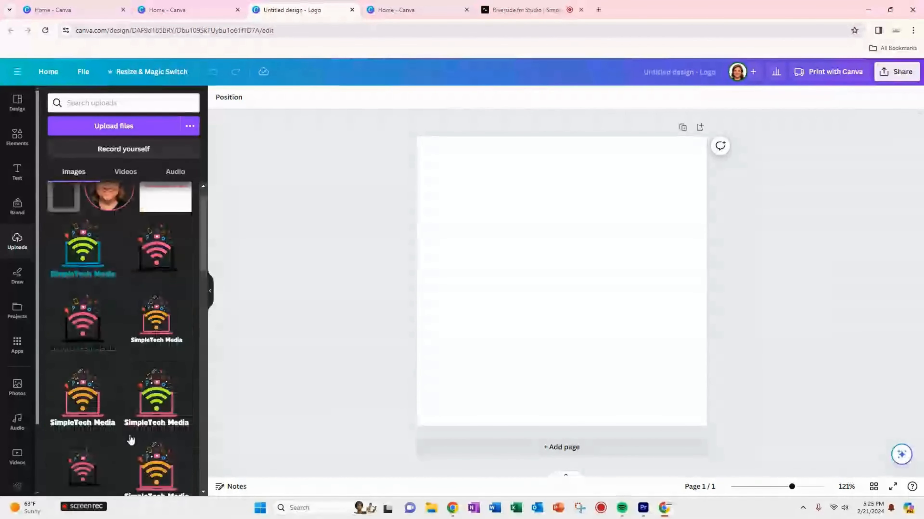
scroll(130, 439, up, 1)
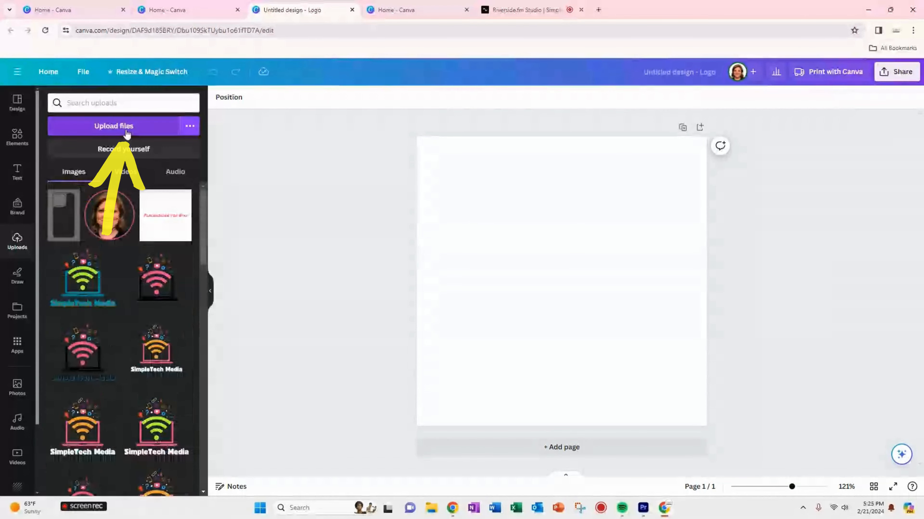
- Upload the portrait JPG intended for editing from the computer's Pictures folder
click(113, 126)
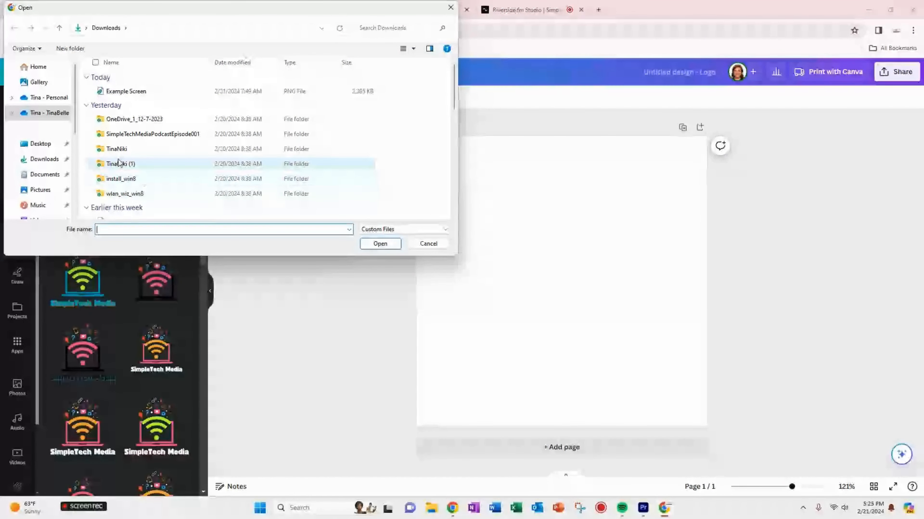
click(40, 190)
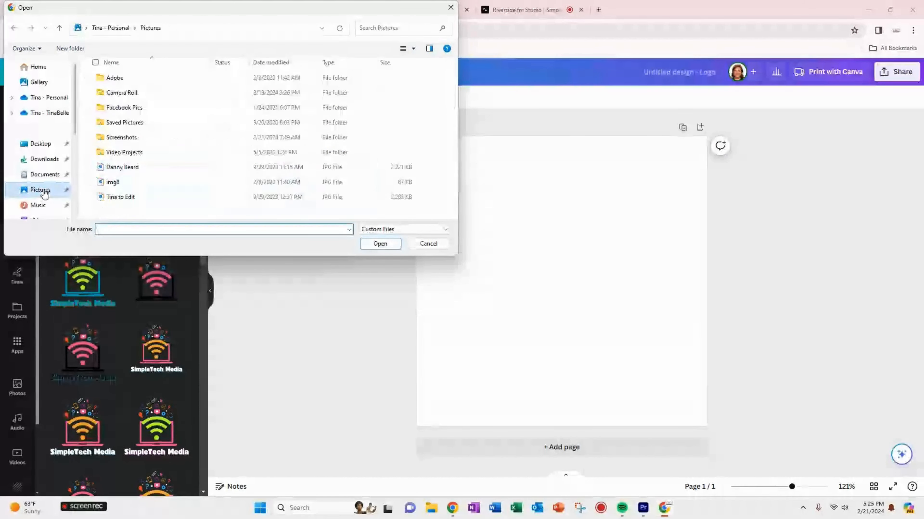
double_click(116, 197)
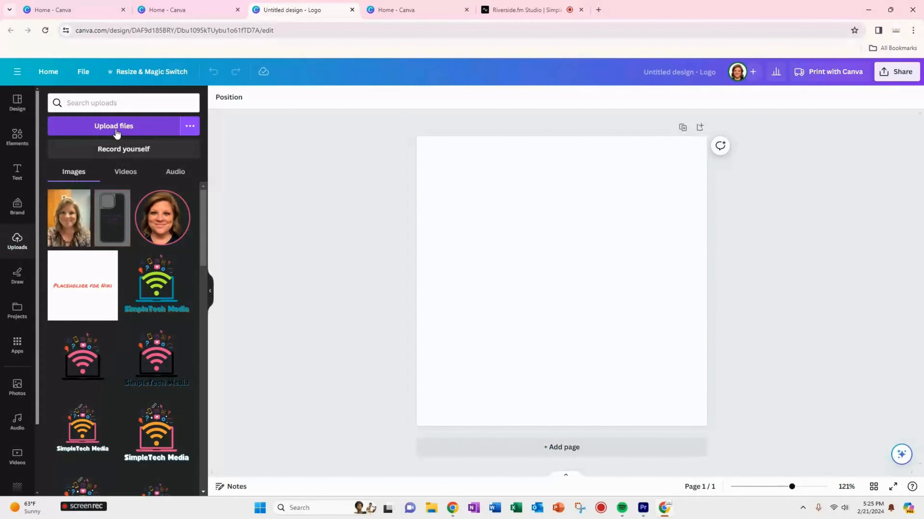
- Place the newly uploaded portrait photo on the blank page and leave it selected
click(69, 211)
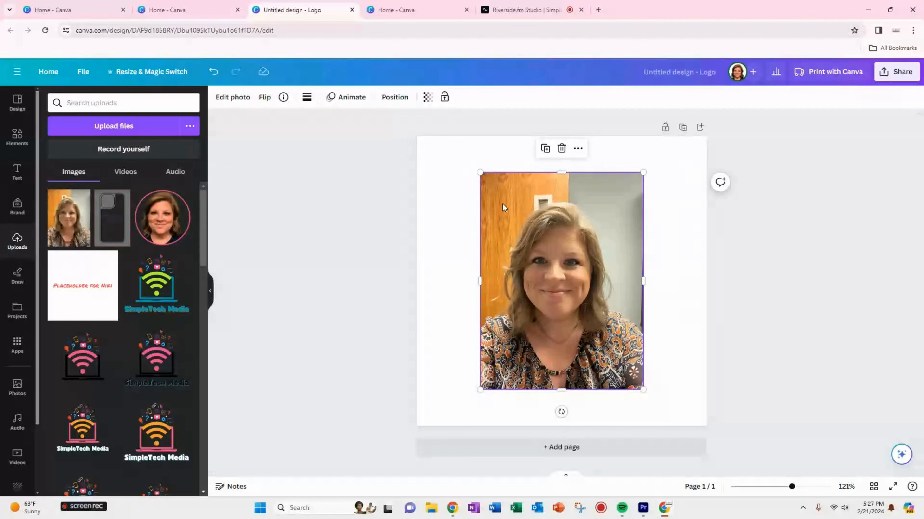
click(444, 210)
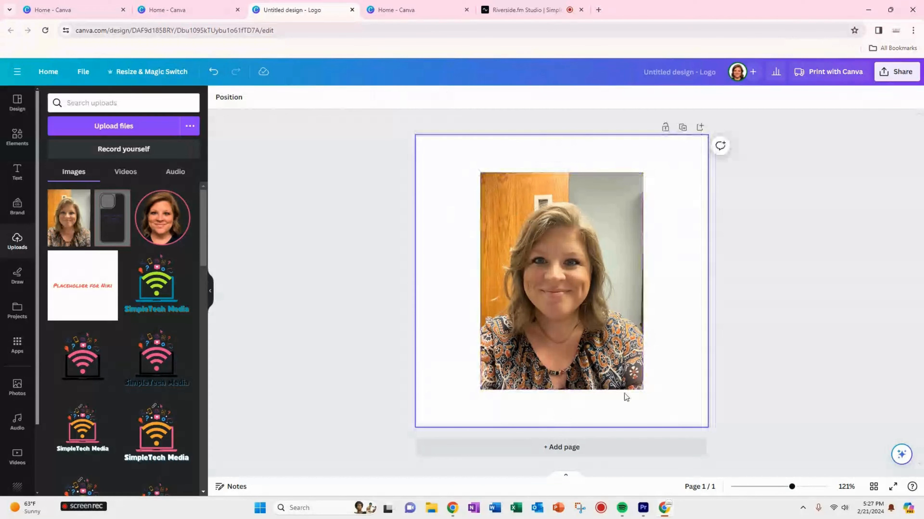
click(500, 180)
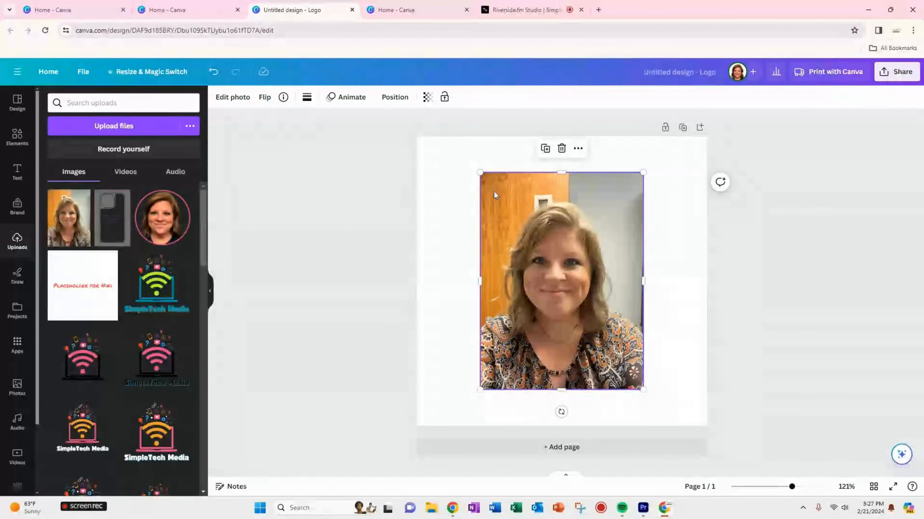
- Review the photo editing effects and remove the portrait's background with BG Remover
click(233, 106)
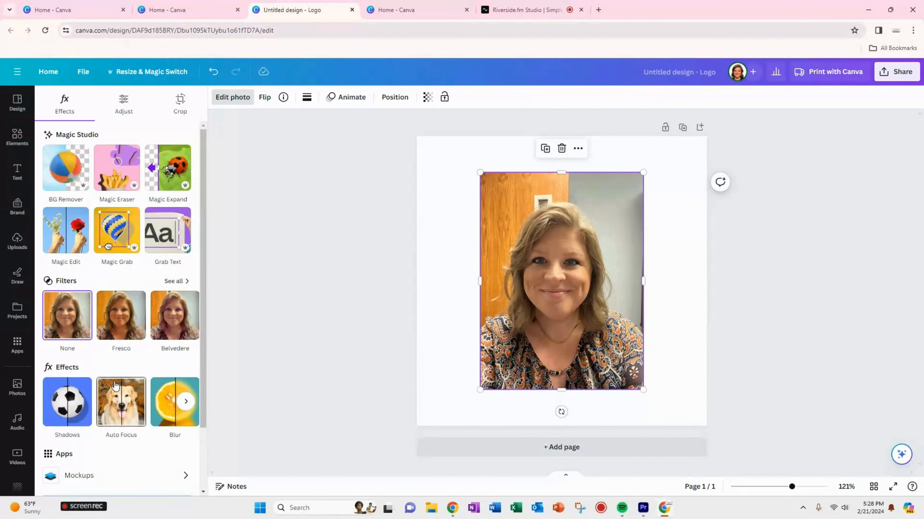
scroll(115, 383, down, 1)
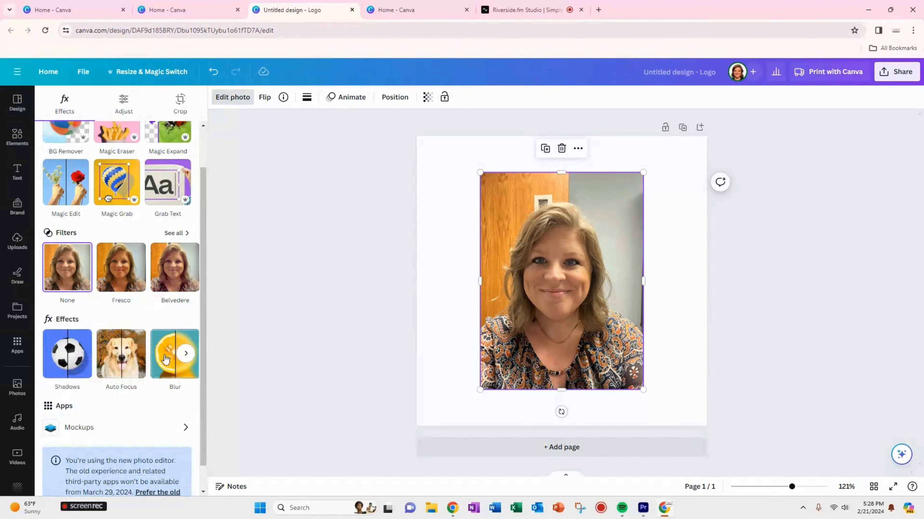
click(185, 353)
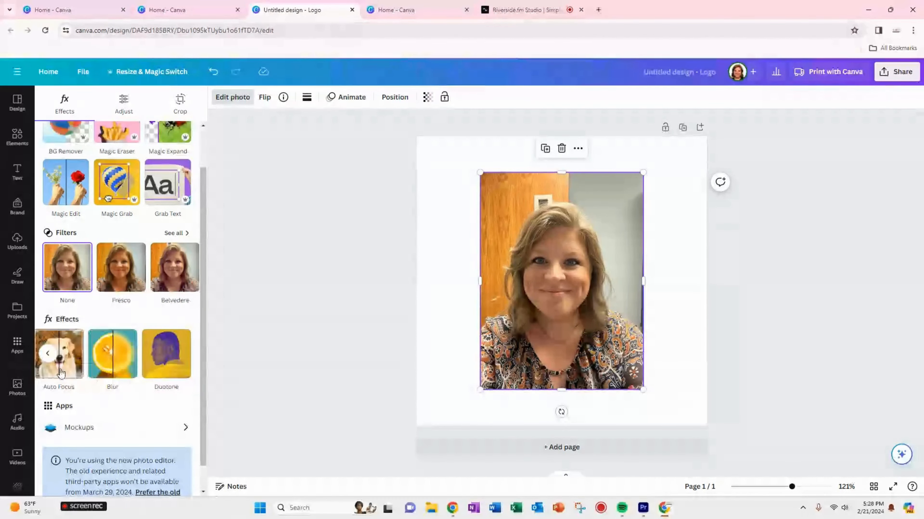
scroll(78, 315, up, 1)
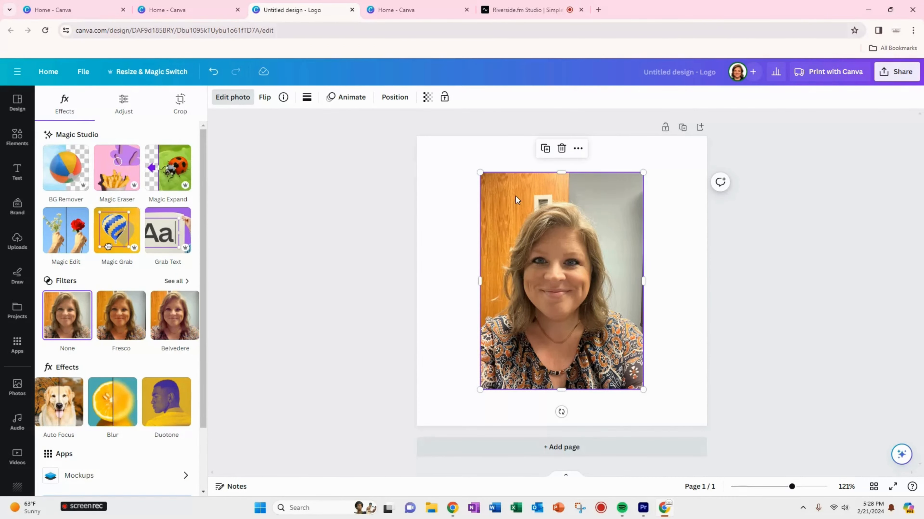
click(68, 171)
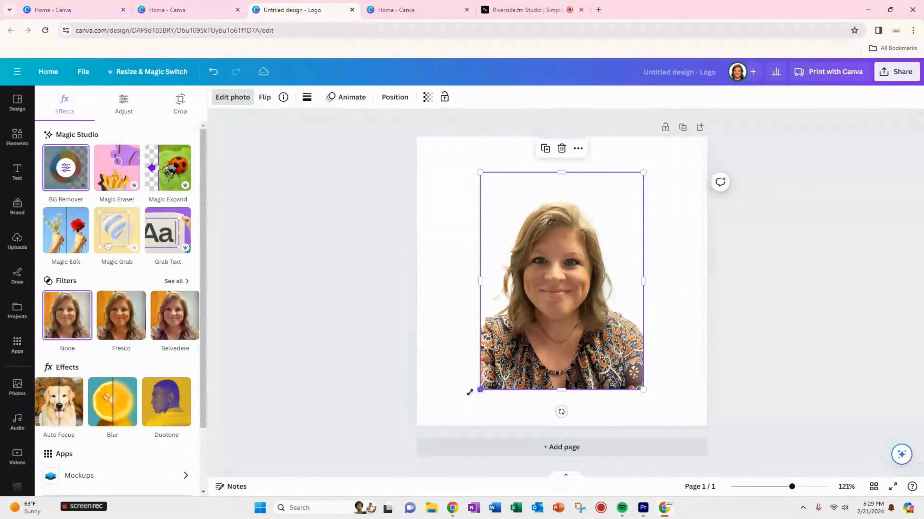
- Enlarge the portrait to the page's full height and move it upward, centred horizontally on the page
drag(470, 393, 442, 427)
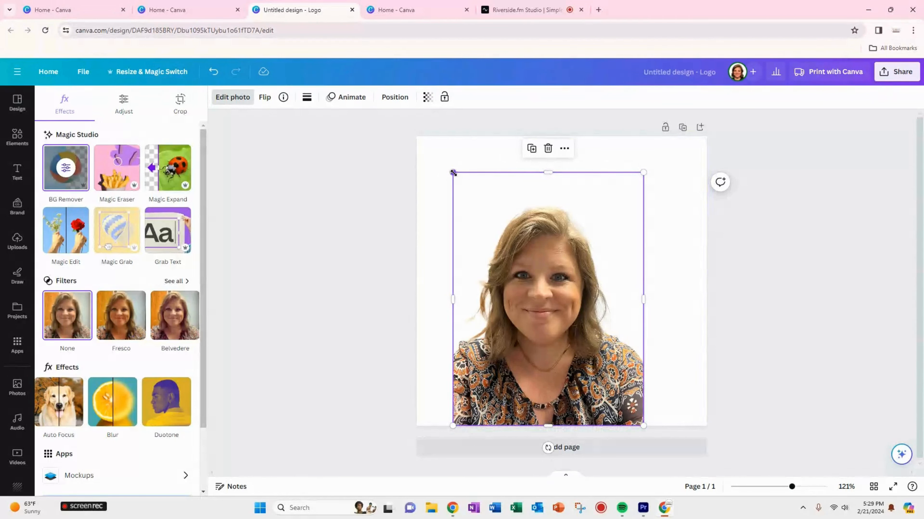
drag(453, 173, 410, 149)
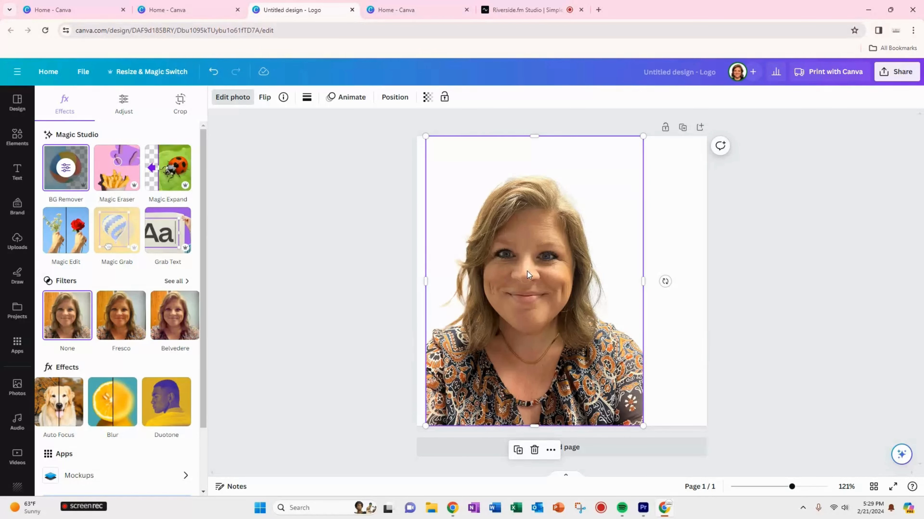
drag(527, 272, 561, 272)
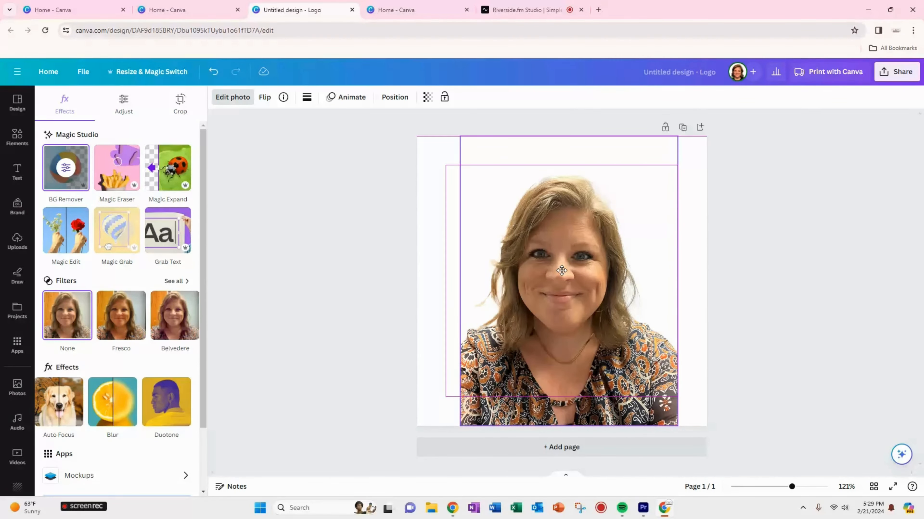
drag(561, 270, 555, 242)
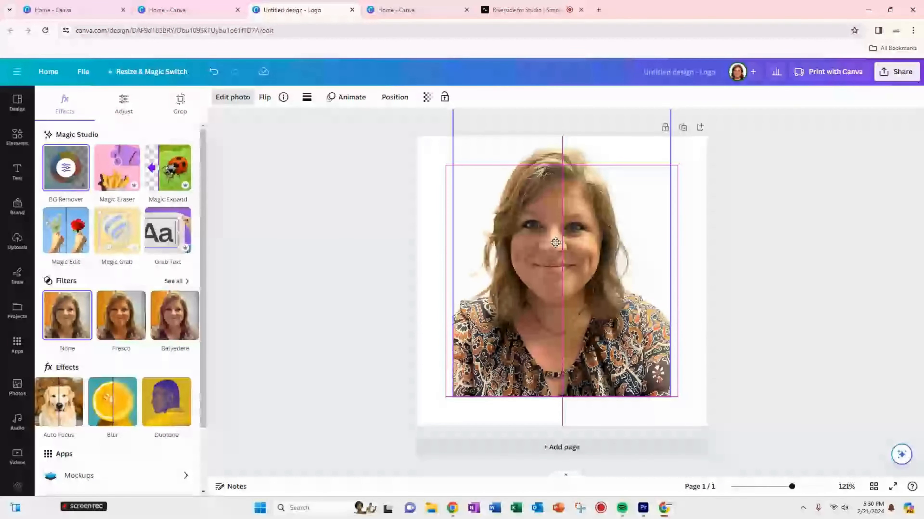
drag(555, 242, 554, 242)
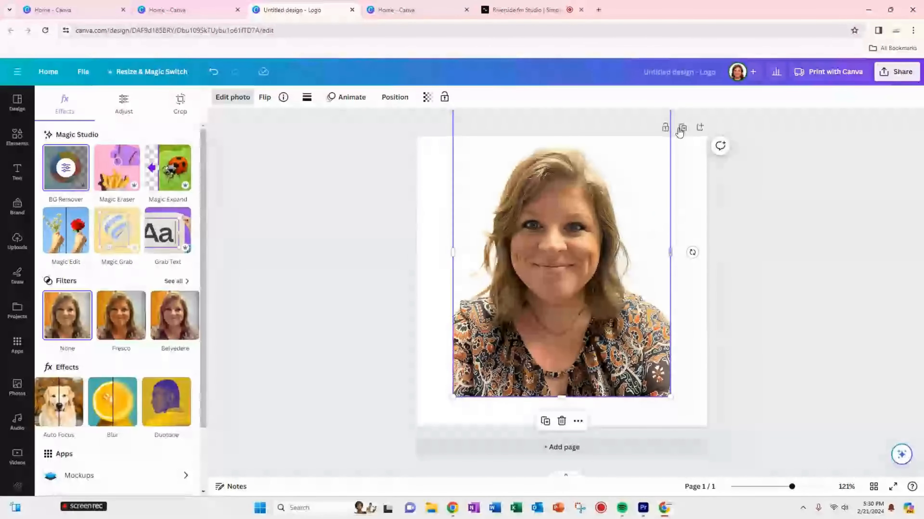
- Shrink the portrait to about 338 × 450 with its upper edge on the page edge, and centre it horizontally
drag(669, 110, 662, 152)
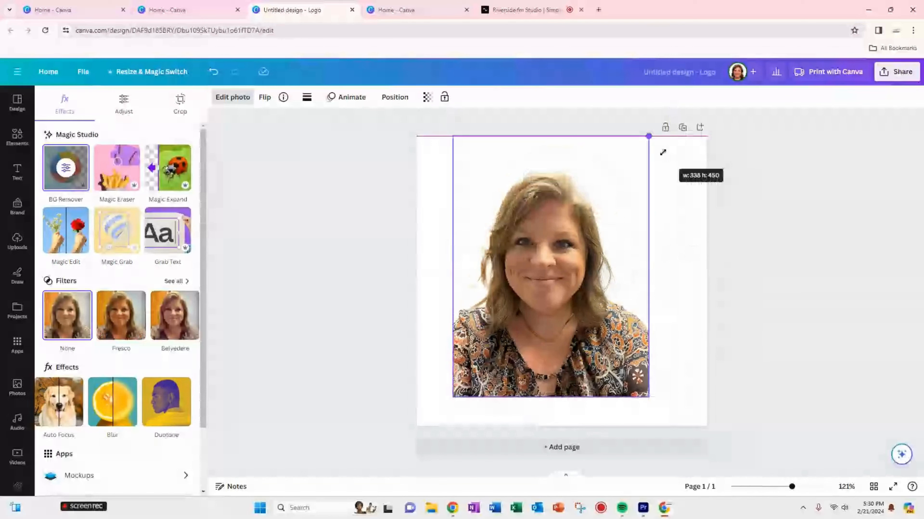
mouse_move(545, 202)
mouse_down()
mouse_move(560, 210)
mouse_move(557, 201)
mouse_up()
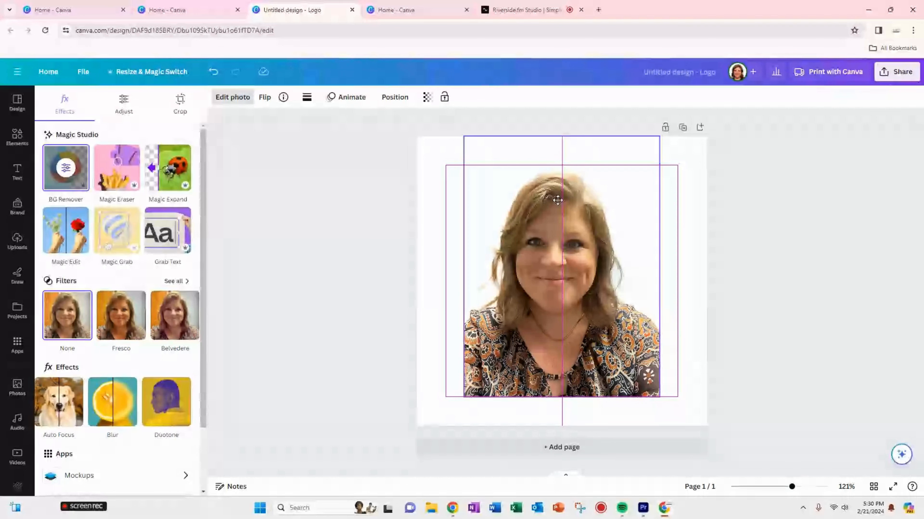
drag(557, 200, 563, 200)
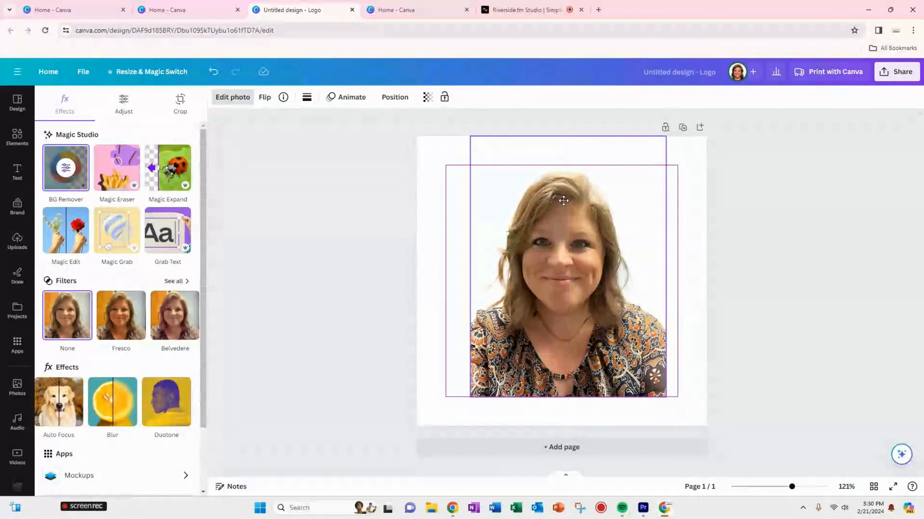
drag(563, 200, 563, 200)
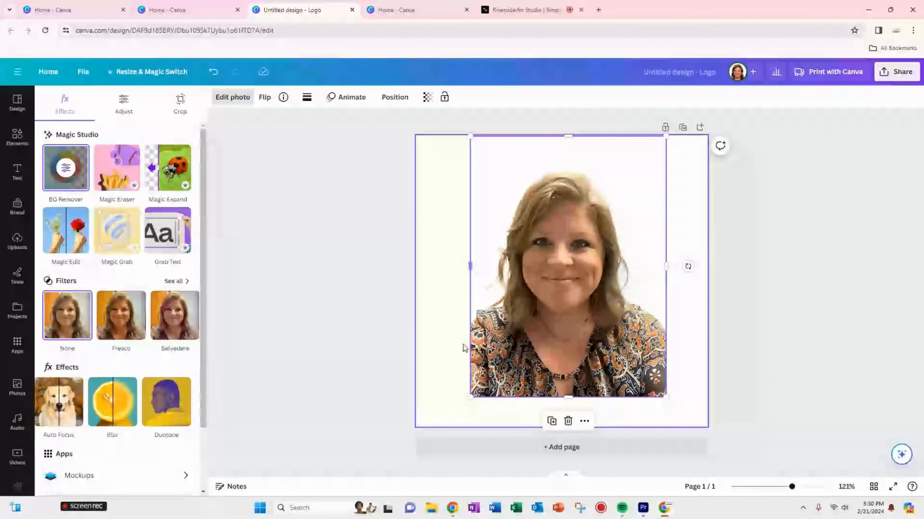
click(704, 352)
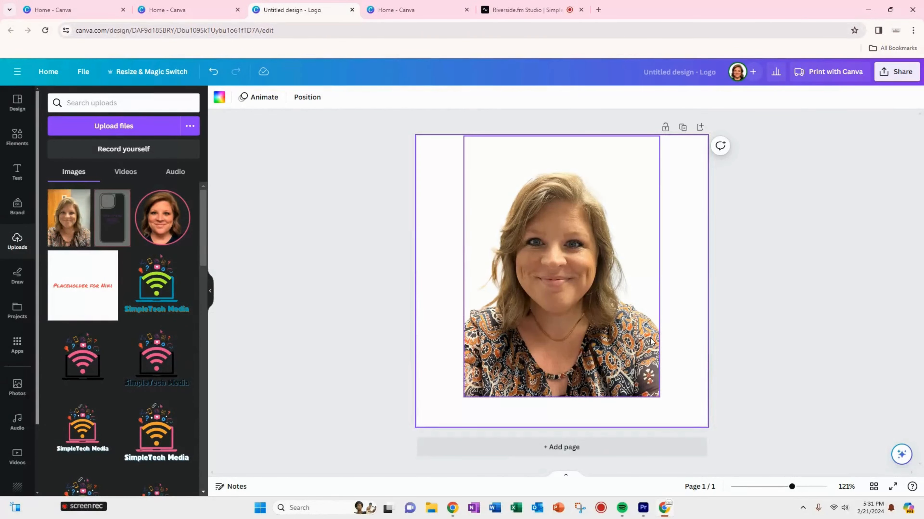
- Mask all of the portrait's hair in Magic Edit with brush size 20 and continue to the edit description
click(593, 313)
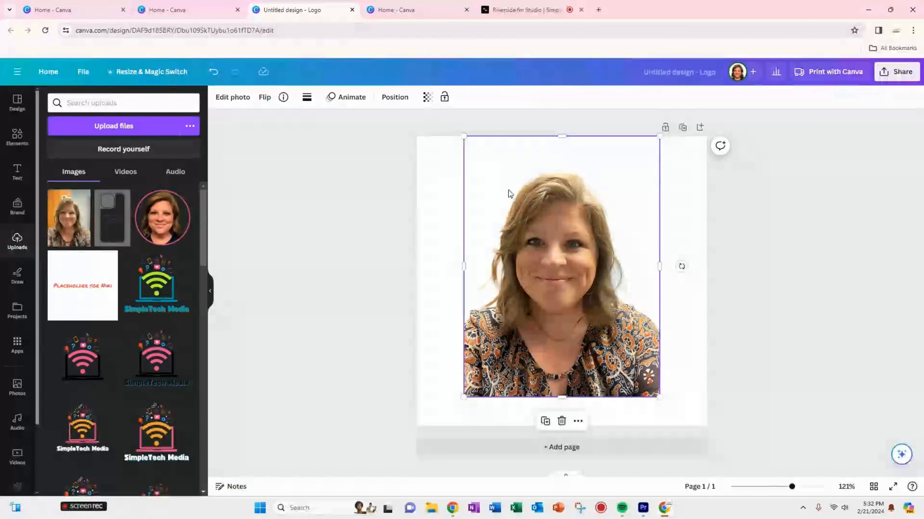
click(237, 103)
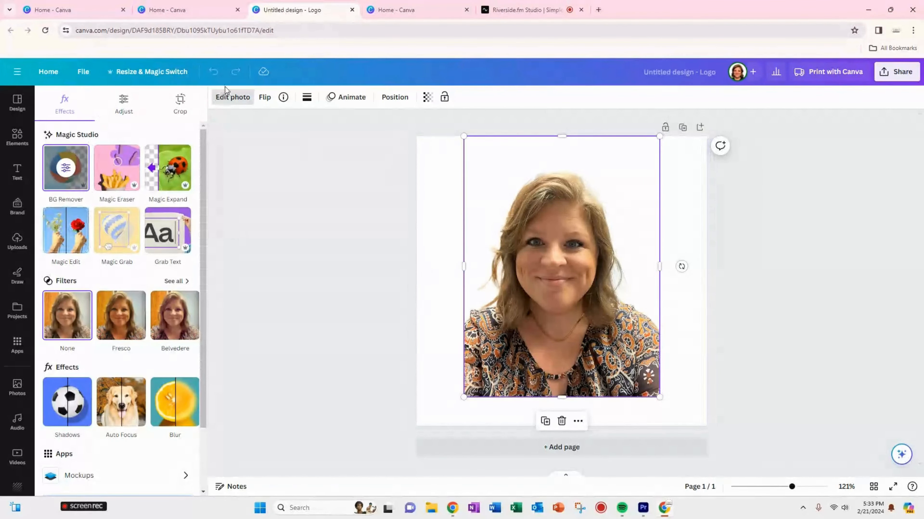
click(64, 237)
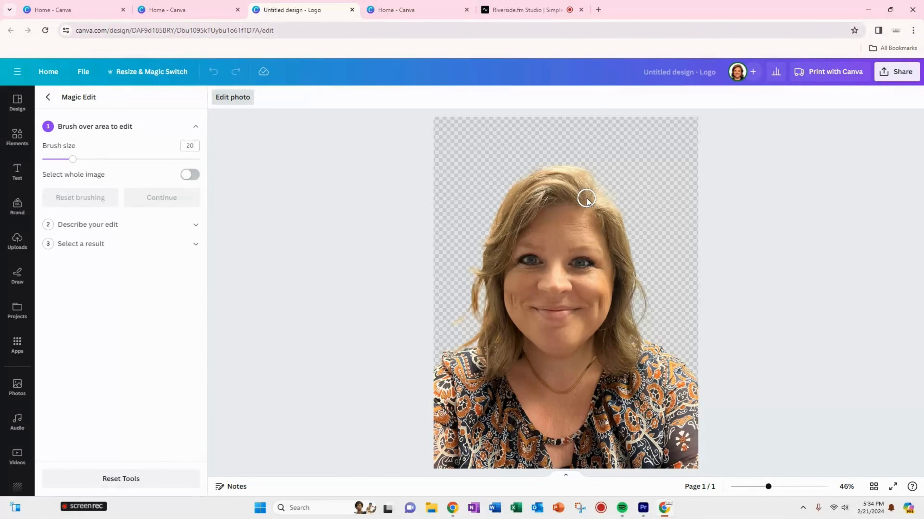
mouse_move(586, 198)
mouse_down()
mouse_move(539, 198)
mouse_move(501, 253)
mouse_move(493, 304)
mouse_move(515, 343)
mouse_move(506, 359)
mouse_move(492, 371)
mouse_move(498, 342)
mouse_move(487, 320)
mouse_move(483, 352)
mouse_move(476, 334)
mouse_move(453, 350)
mouse_move(476, 312)
mouse_move(495, 227)
mouse_move(560, 168)
mouse_move(595, 185)
mouse_move(575, 194)
mouse_move(551, 179)
mouse_move(531, 184)
mouse_move(514, 206)
mouse_move(519, 220)
mouse_move(583, 200)
mouse_move(607, 207)
mouse_move(625, 297)
mouse_move(603, 355)
mouse_move(626, 366)
mouse_move(632, 336)
mouse_move(623, 326)
mouse_move(619, 357)
mouse_move(627, 315)
mouse_move(647, 302)
mouse_move(592, 201)
mouse_up()
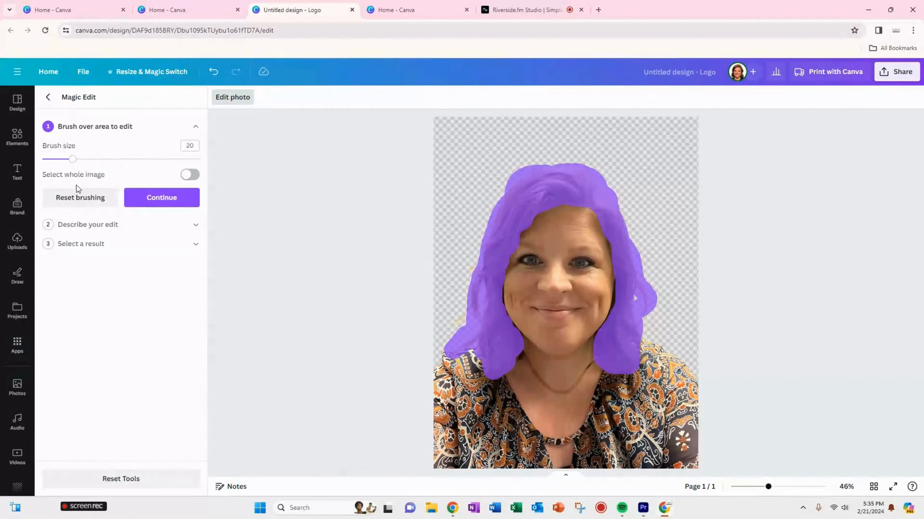
click(160, 202)
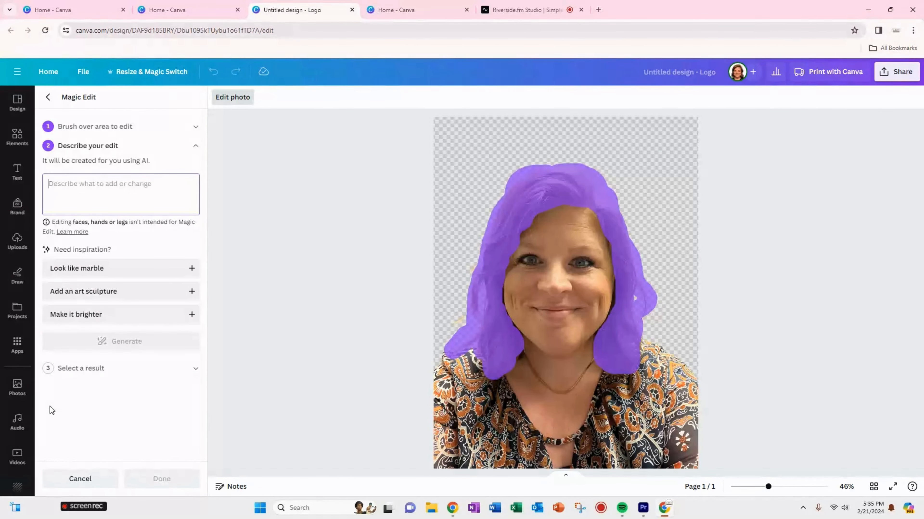
- Try to generate a Magic Edit of the masked hair with the description "Make my hair teal"
text(Make )
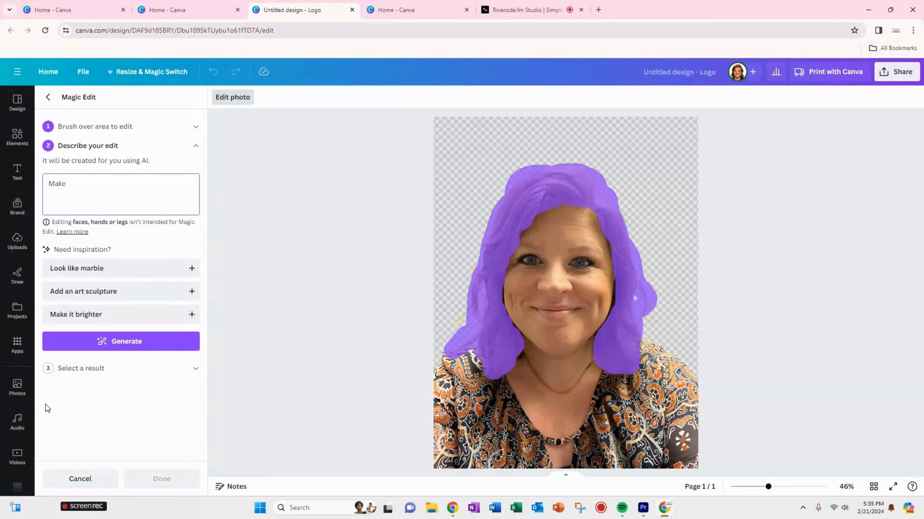
text(my hair teal)
click(122, 342)
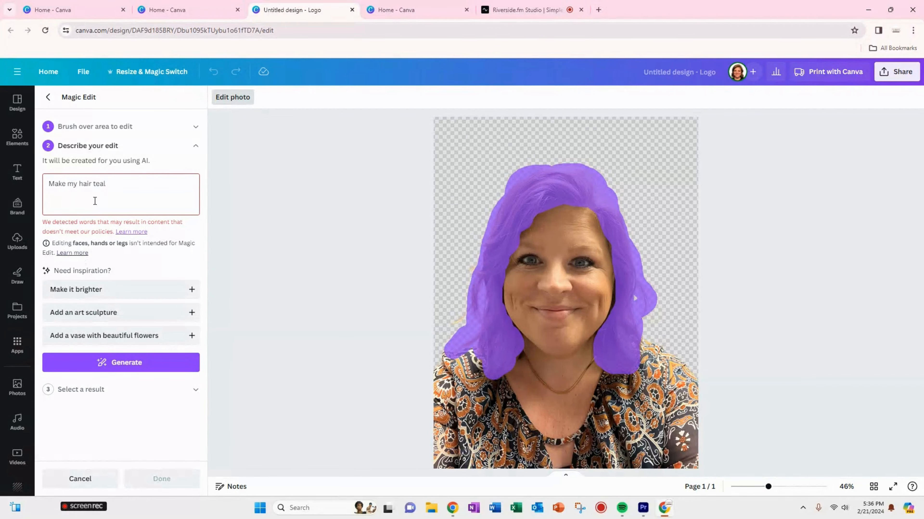
- Replace the edit description with "change the color to teal" and generate results for the masked hair
double_click(86, 184)
drag(116, 184, 13, 190)
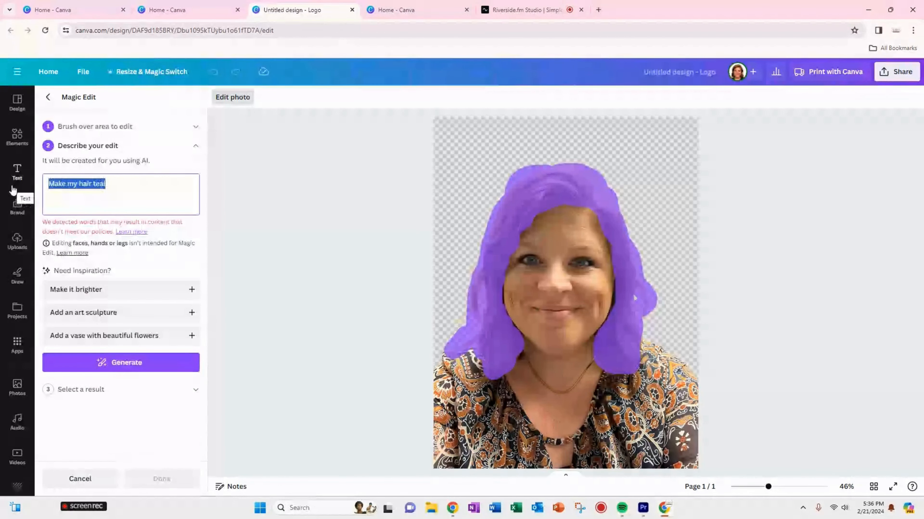
text(change the)
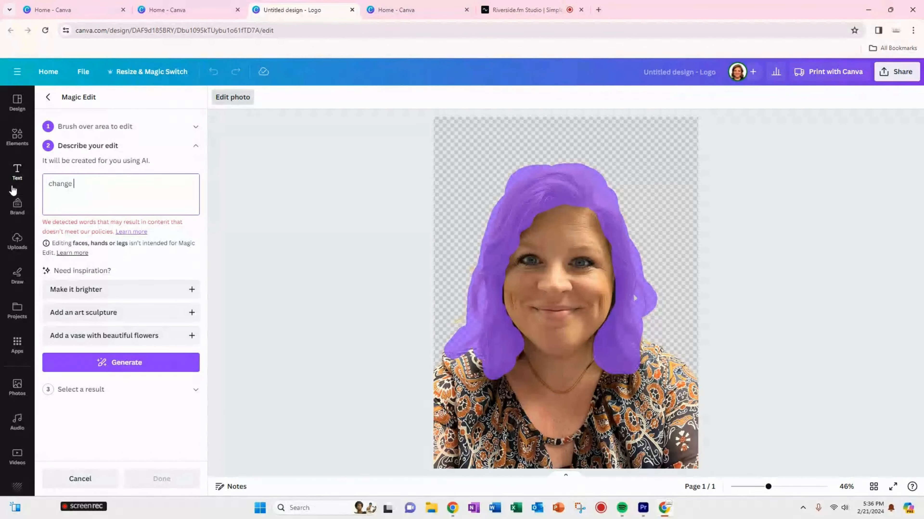
text( color to teal)
click(113, 367)
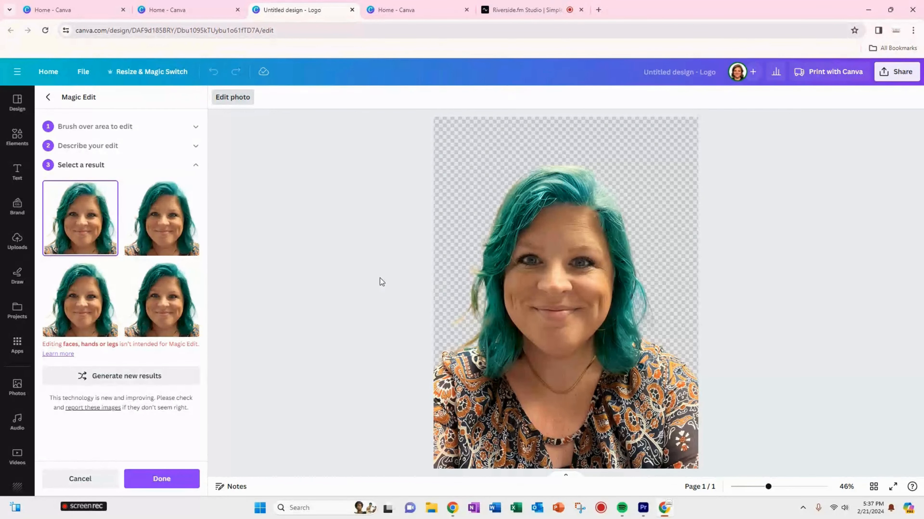
- Compare the generated teal hair variations on the portrait and generate a new set of results
click(149, 231)
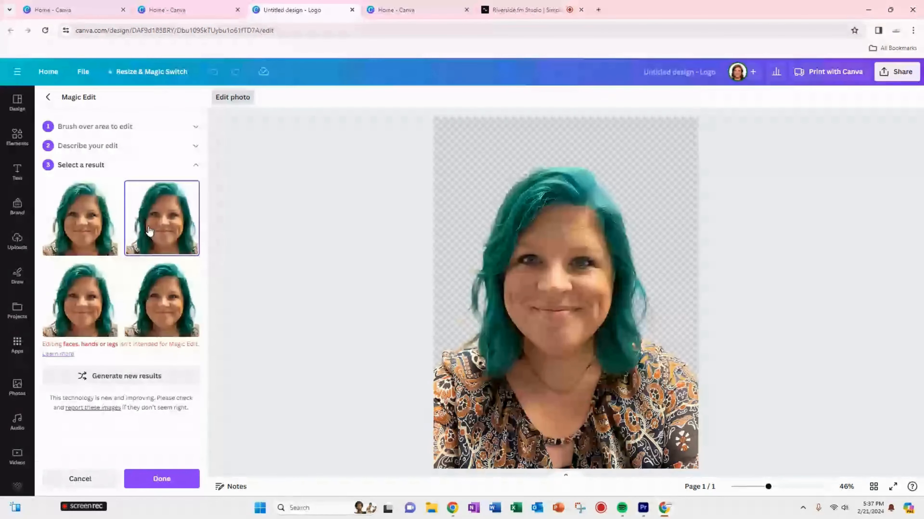
click(91, 300)
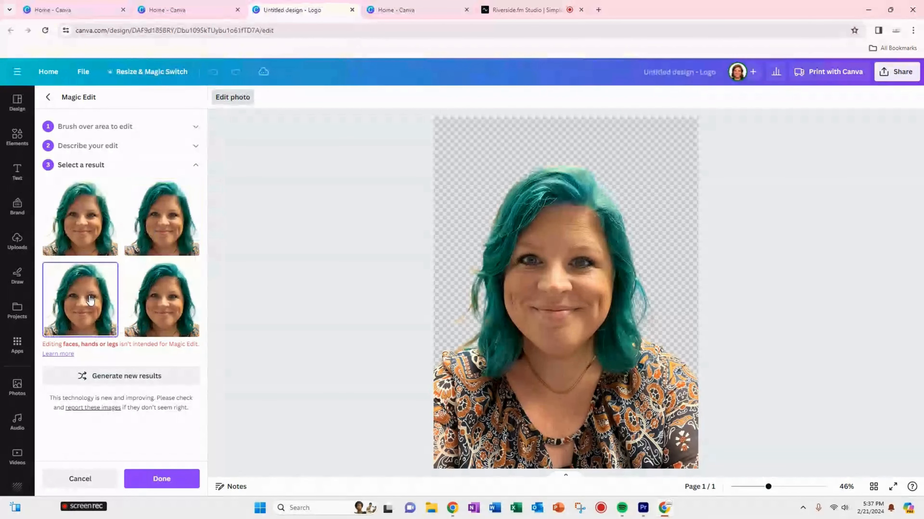
click(172, 297)
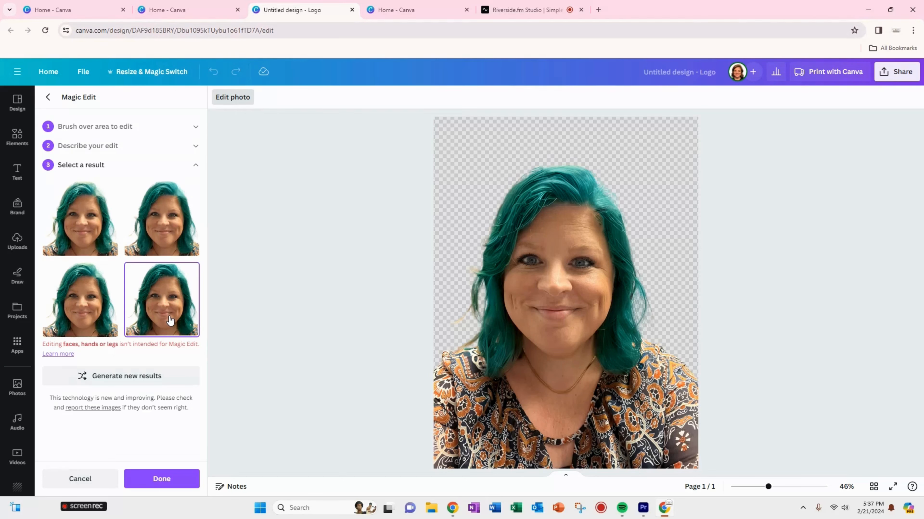
click(90, 317)
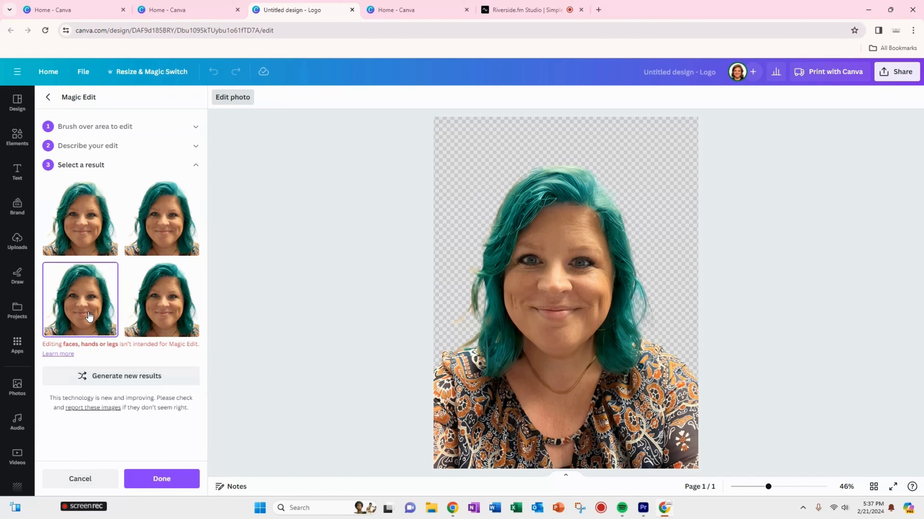
click(175, 216)
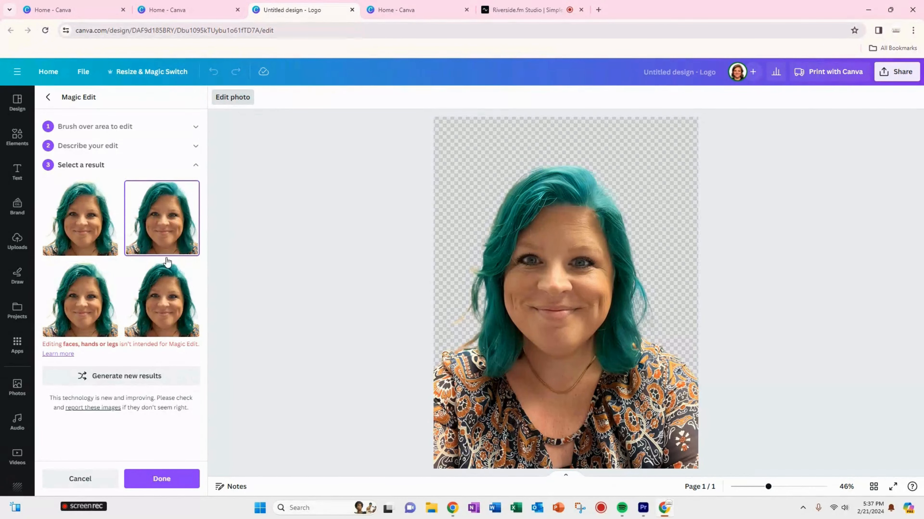
click(112, 377)
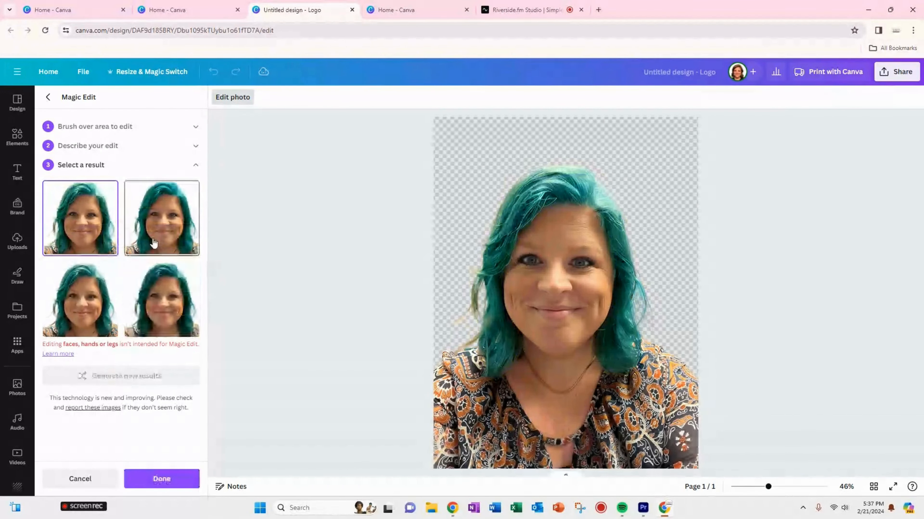
- Compare the new teal hair variations and apply the second result to the portrait
click(154, 243)
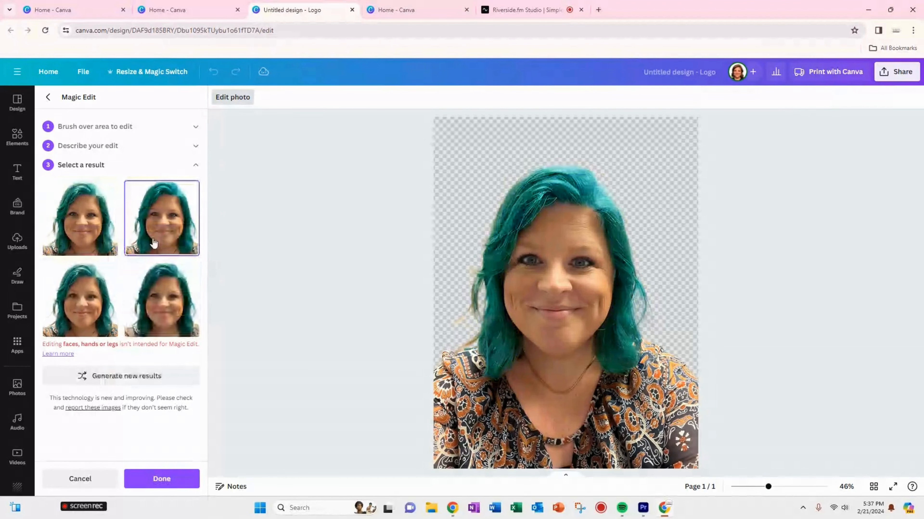
click(97, 320)
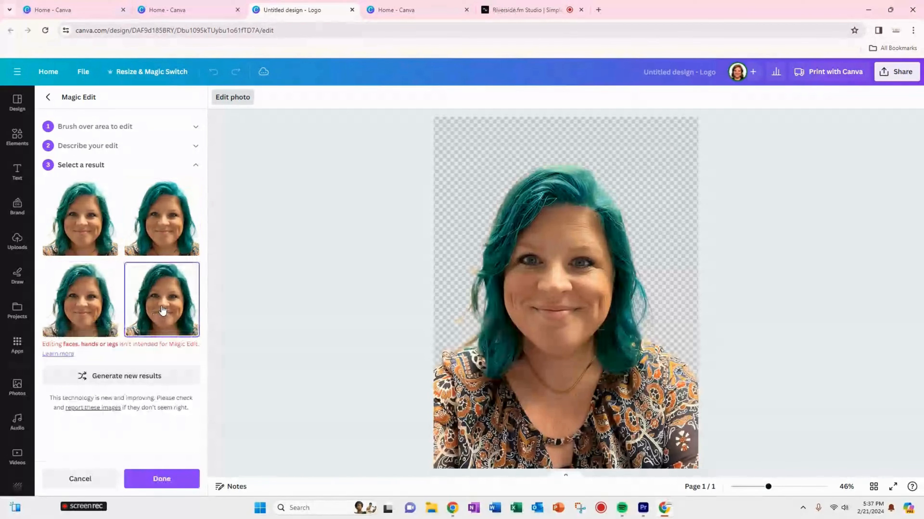
click(179, 220)
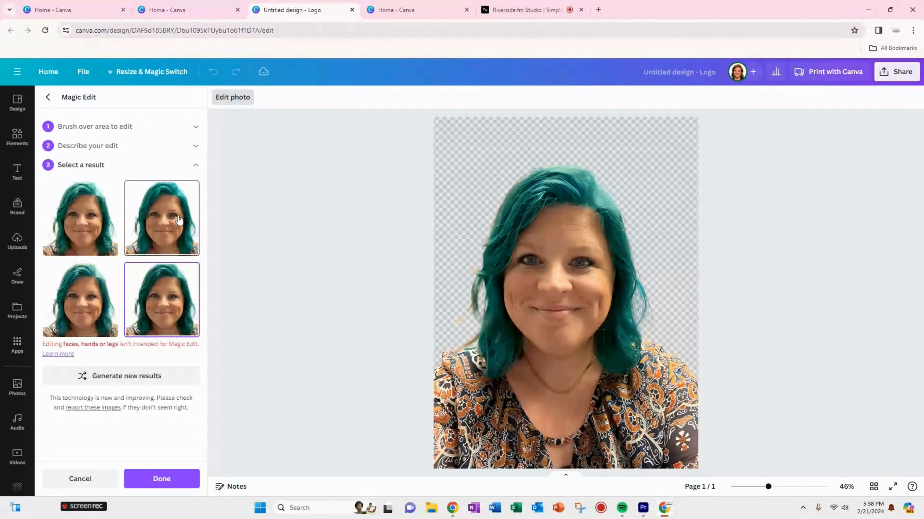
click(189, 300)
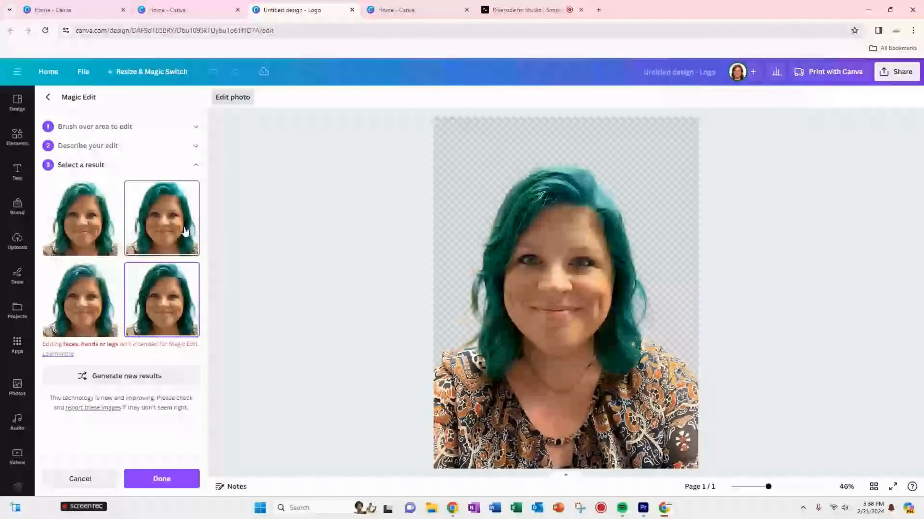
click(184, 231)
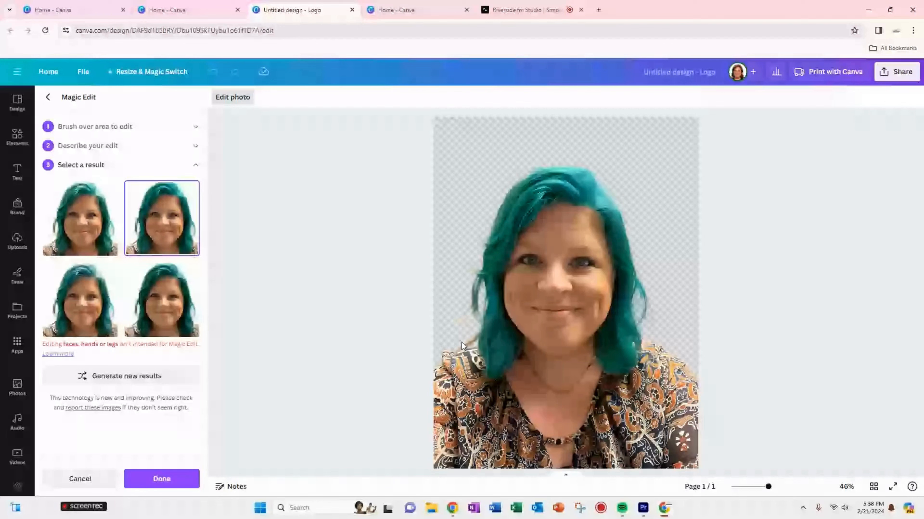
click(160, 480)
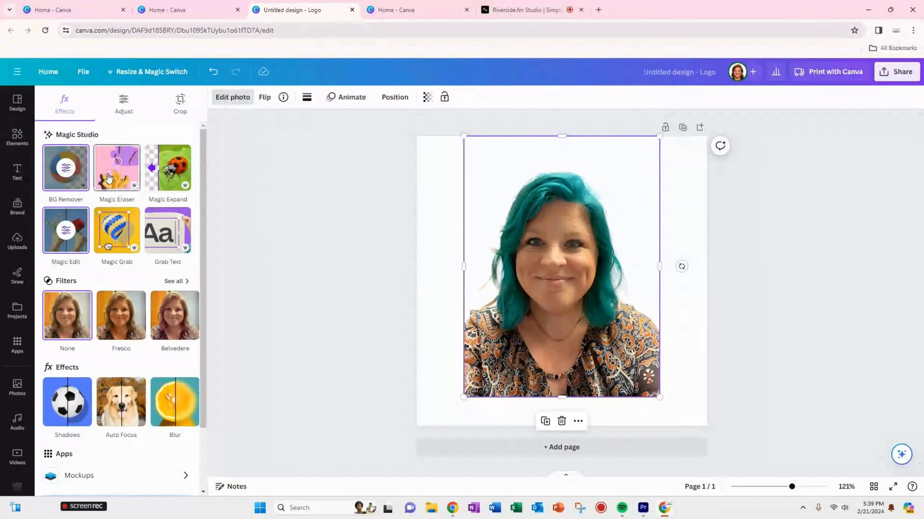
- Erase the stray wisps and background remnants beside the hair and above the shoulder on the portrait's left side with Magic Eraser
click(108, 177)
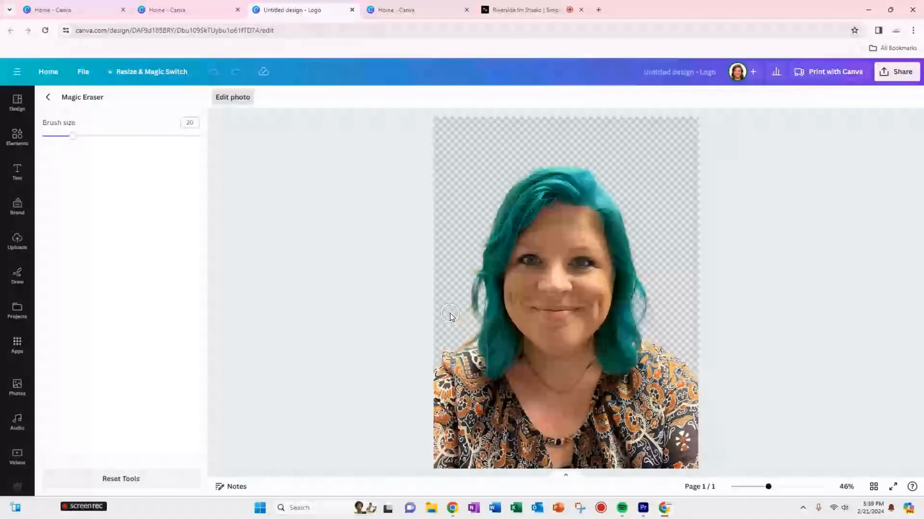
mouse_move(450, 326)
mouse_down()
mouse_move(443, 330)
mouse_move(471, 258)
mouse_move(467, 273)
mouse_up()
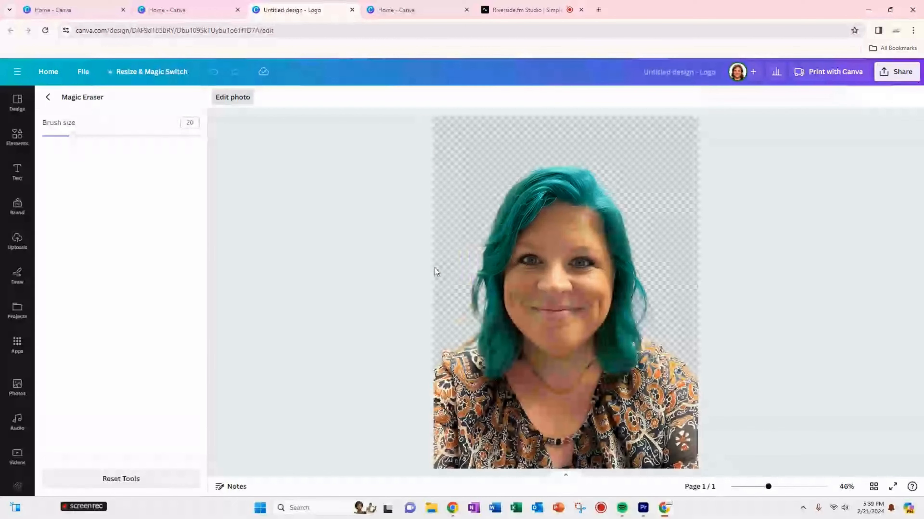
drag(448, 295, 459, 322)
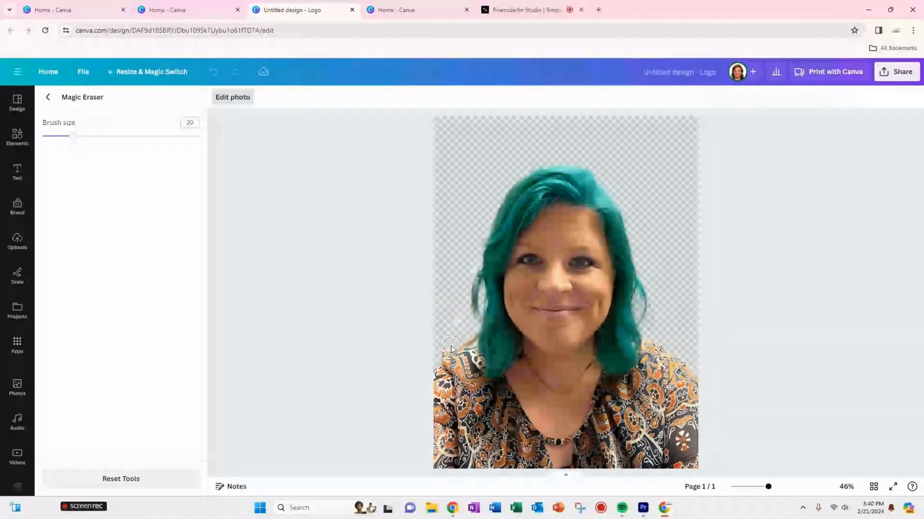
drag(470, 332, 453, 344)
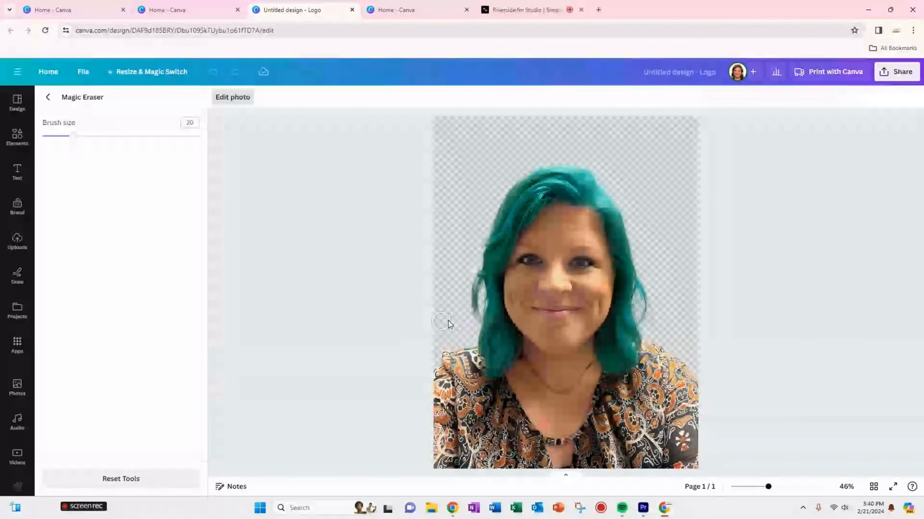
- Erase the stray hair strands along the portrait's right side with Magic Eraser, keeping all existing tool edits
click(660, 298)
mouse_move(659, 299)
mouse_down()
mouse_move(653, 333)
mouse_move(665, 336)
mouse_up()
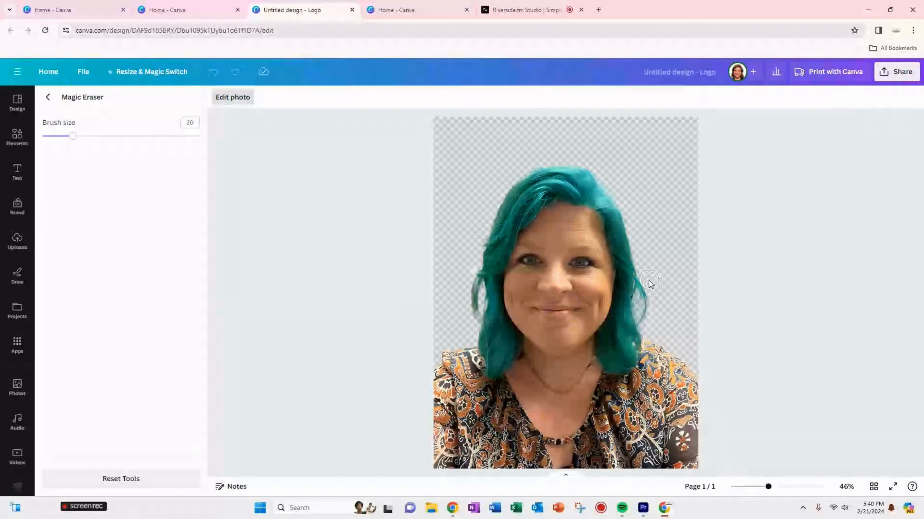
drag(650, 283, 646, 323)
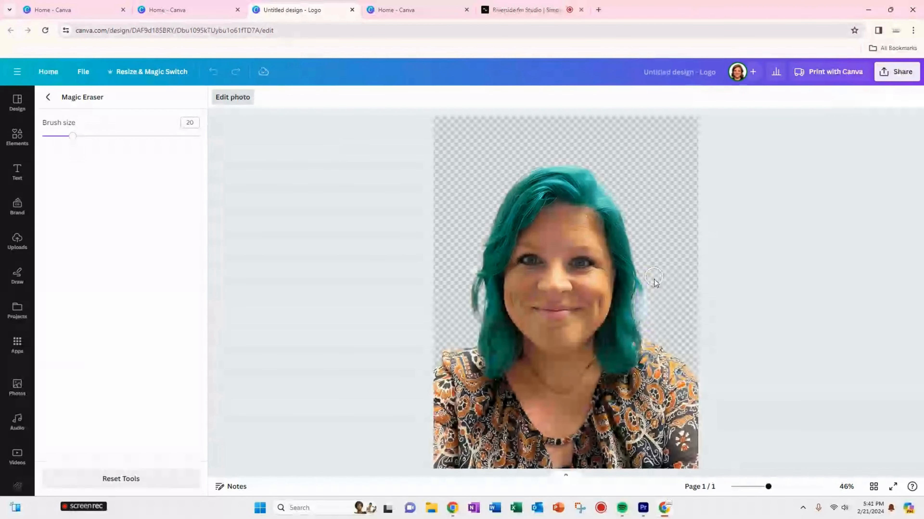
drag(648, 278, 647, 327)
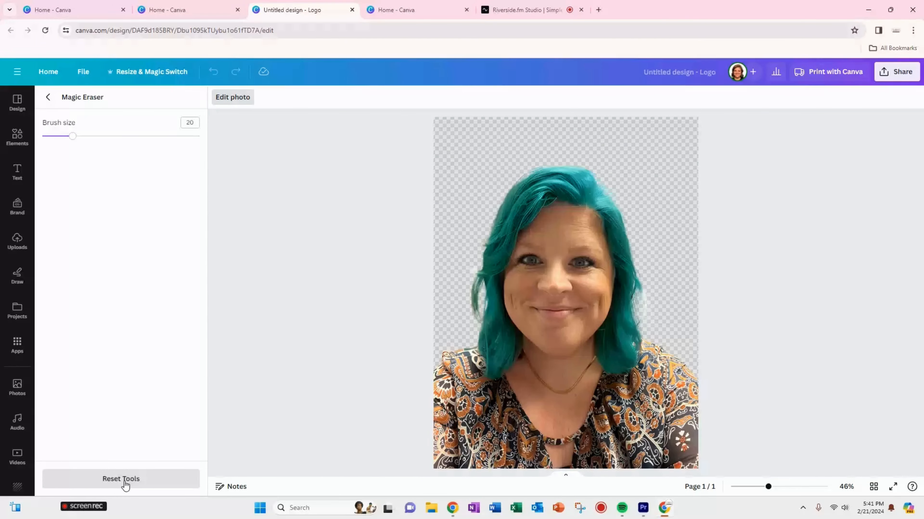
click(125, 483)
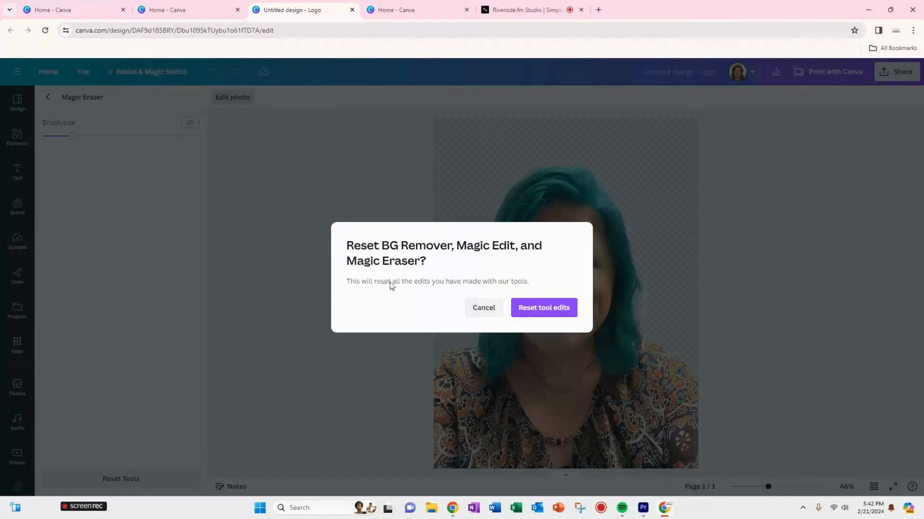
click(478, 307)
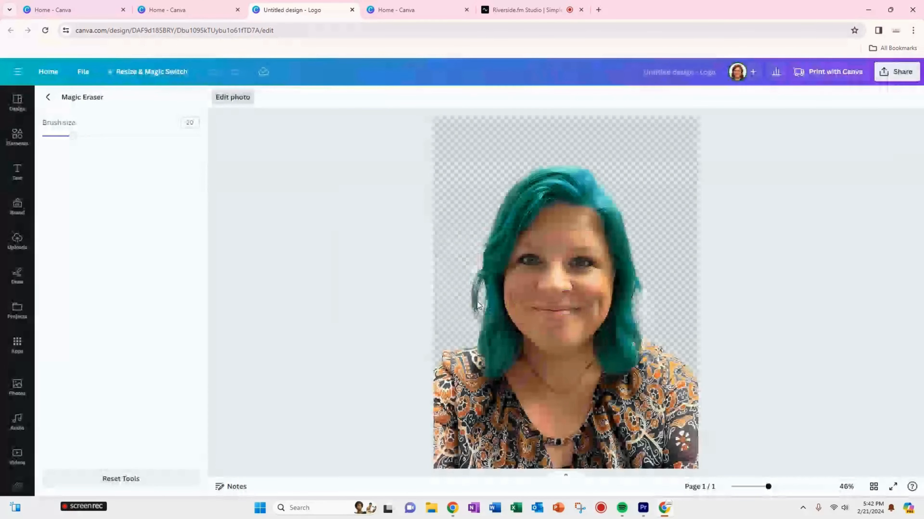
- Erase the remaining loose strands and pale fringe on both sides of the teal hair and leave Magic Eraser
click(649, 293)
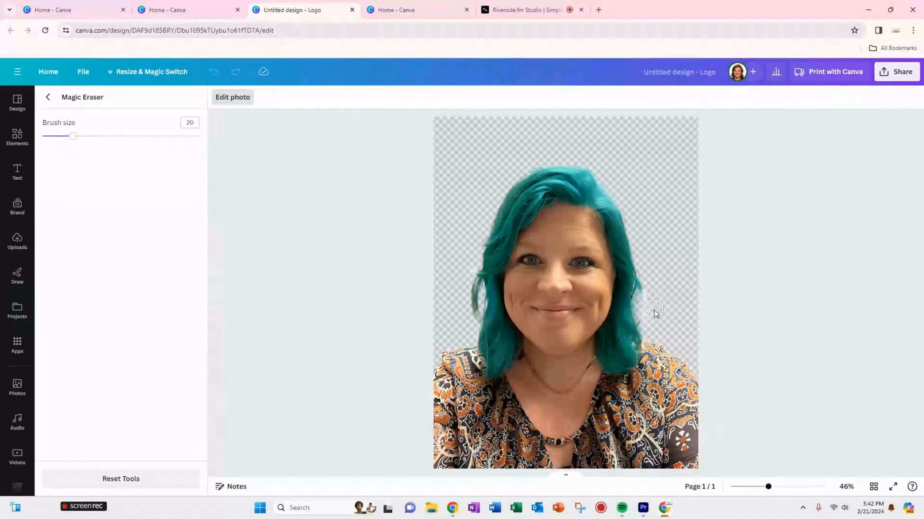
drag(647, 328, 647, 269)
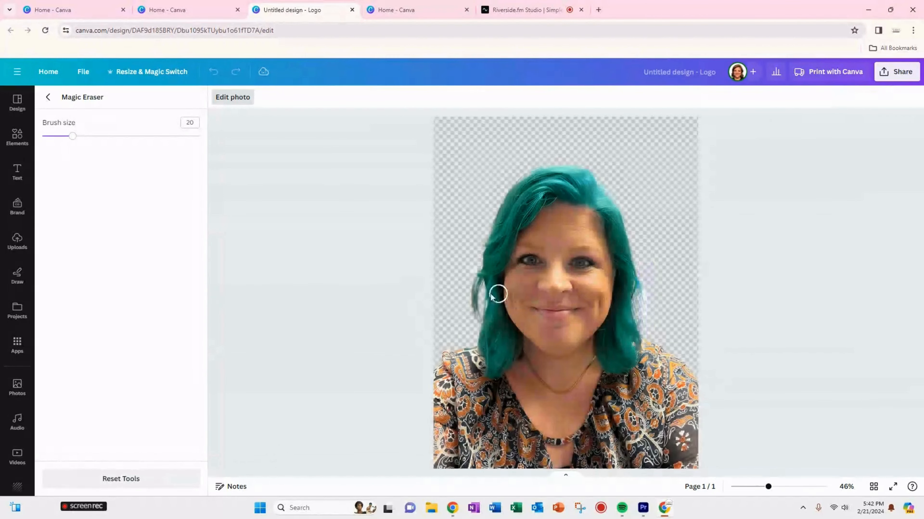
drag(471, 322, 474, 281)
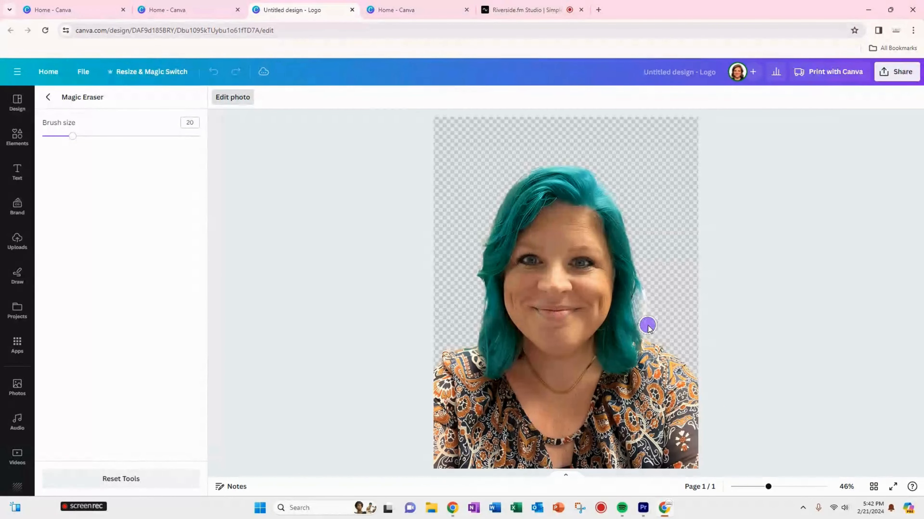
drag(648, 326, 646, 265)
click(47, 98)
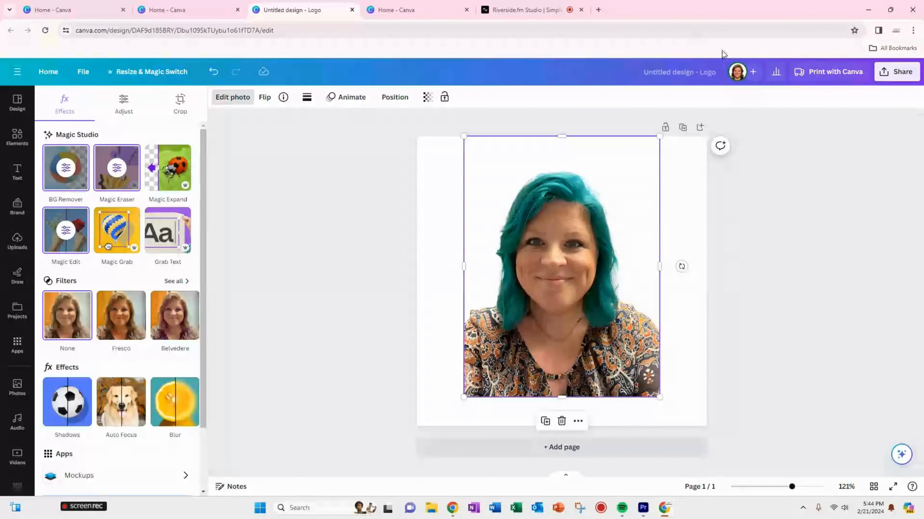
- Rename the design as "Practice Edit"
click(669, 73)
key(BackSpace)
text(Pra)
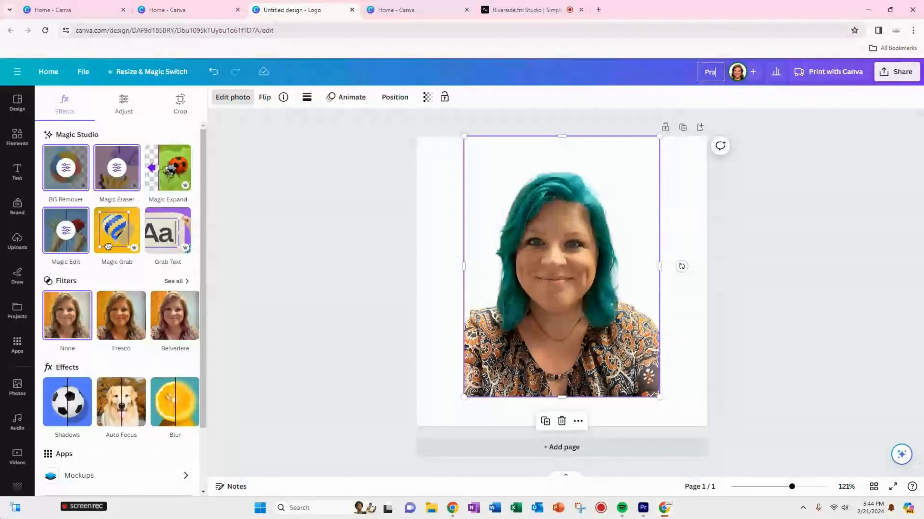
text(ctice Edit)
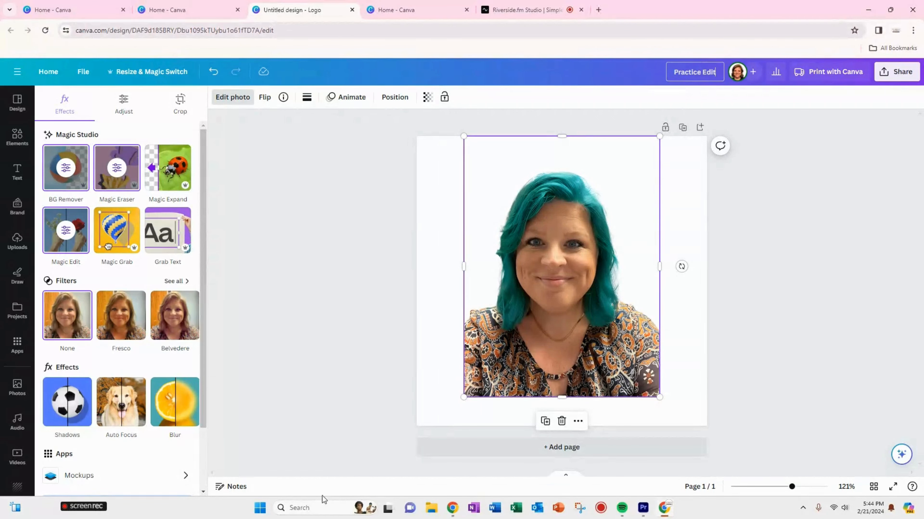
click(777, 225)
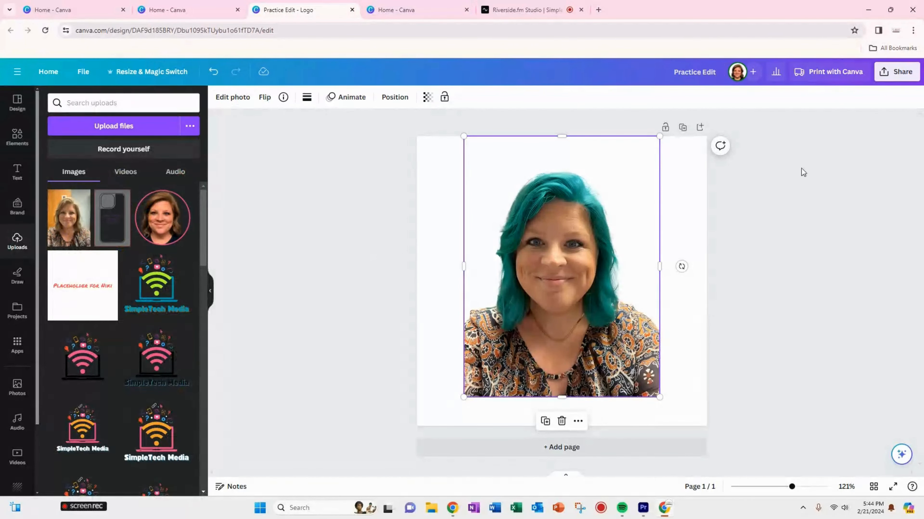
- Download the design as a PNG at size 1 (500 × 500 px) without a transparent background
click(902, 80)
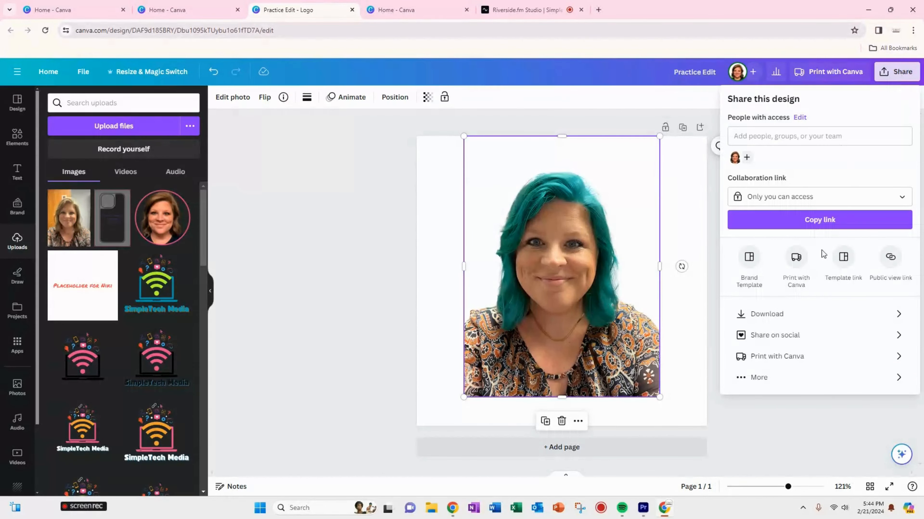
click(775, 316)
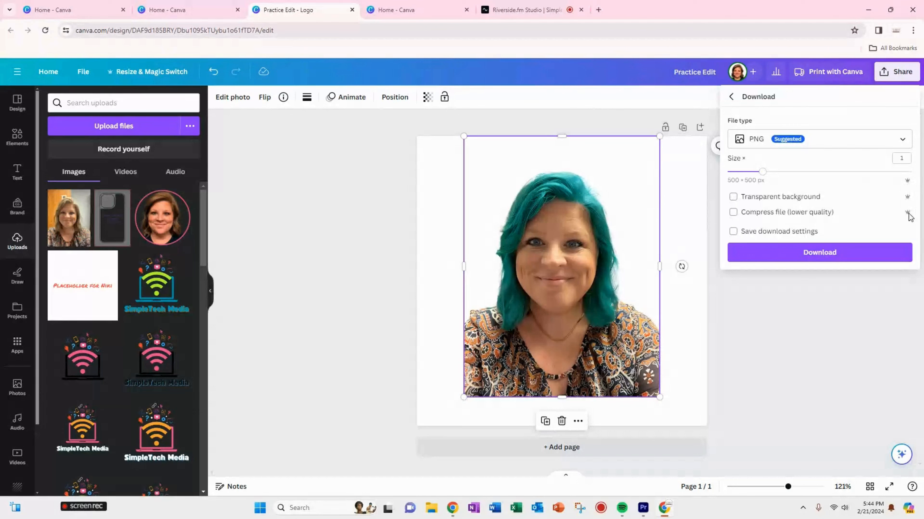
click(785, 257)
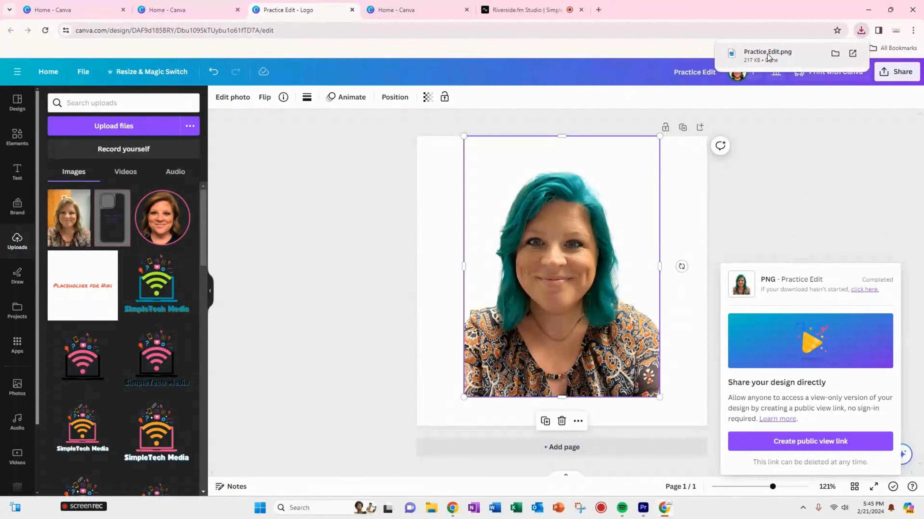
- Open the downloaded Practice Edit.png in Photos, make Photos always open PNG files, and view the image in a maximized window
click(767, 55)
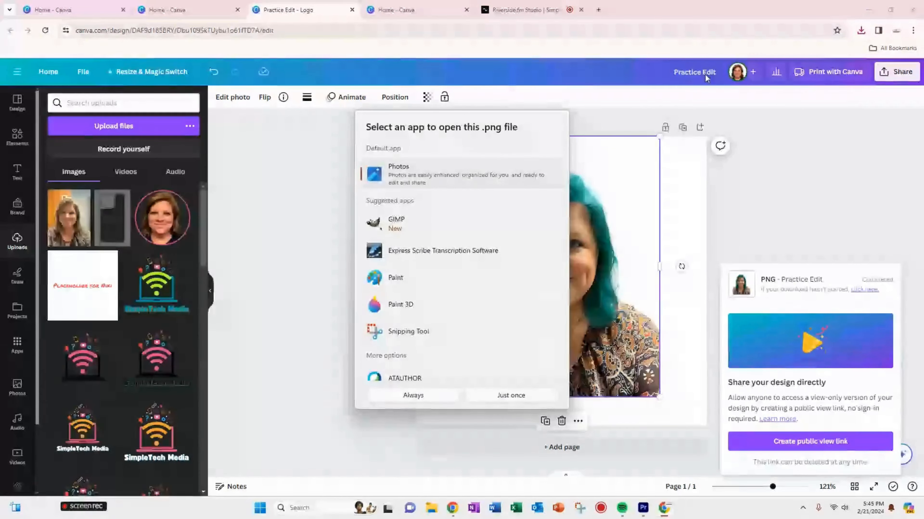
click(409, 398)
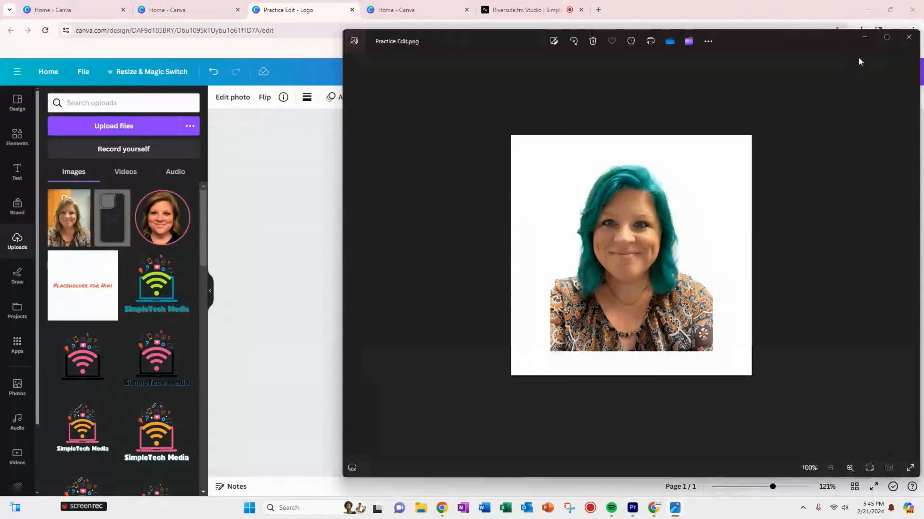
click(886, 38)
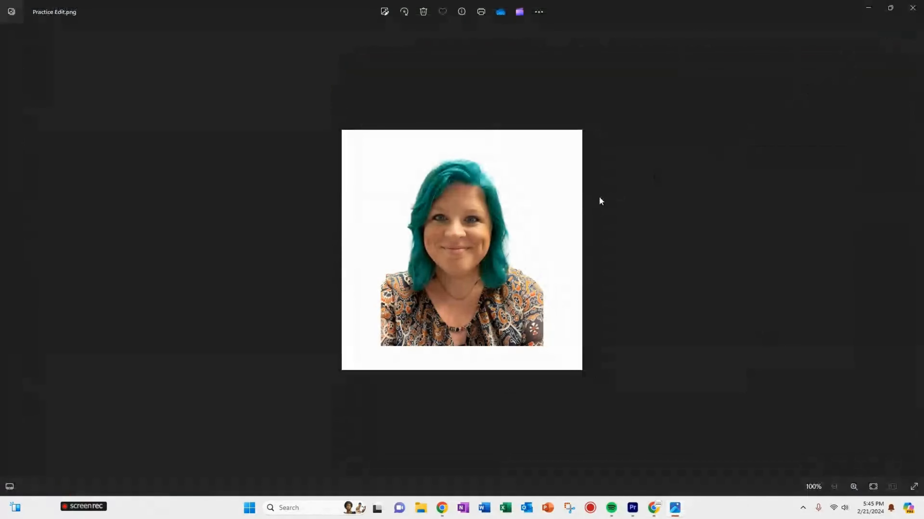